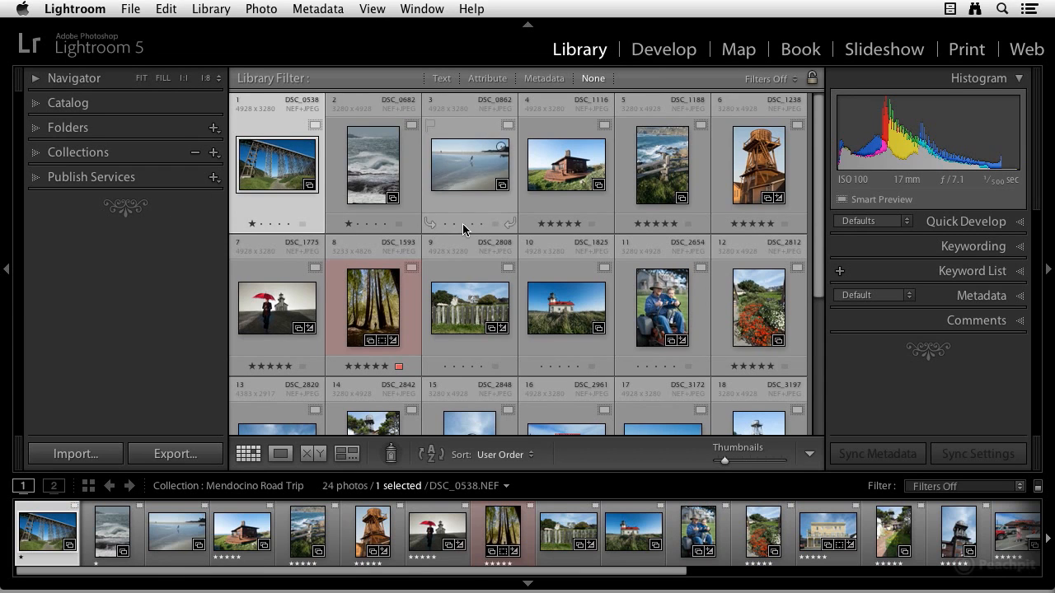
Look over the collection's photos and the exposure metadata filter, including the criteria available for the Focal Length column
scroll(462, 224, down, 5)
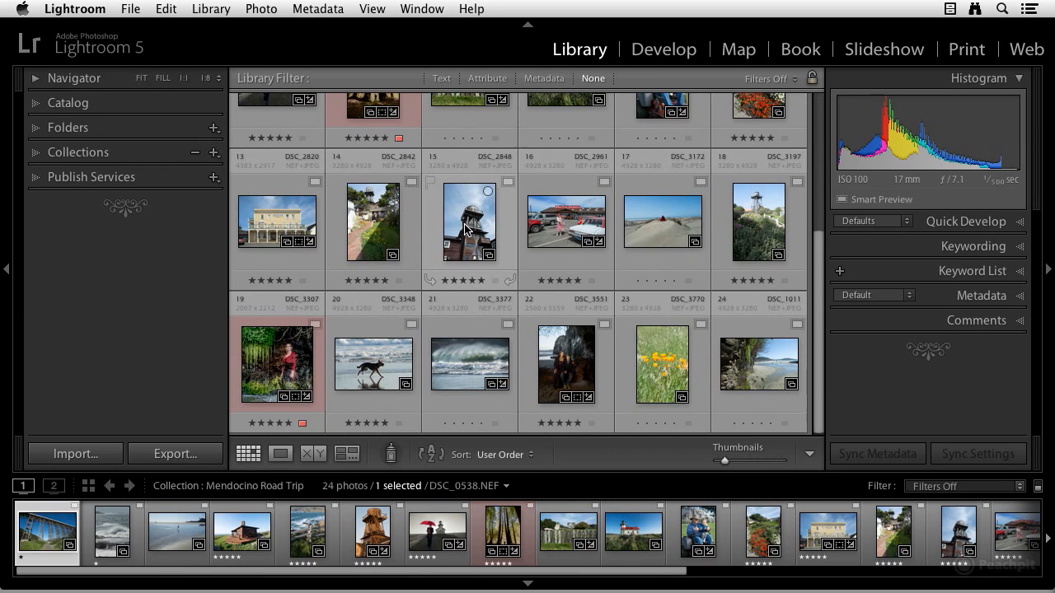
scroll(465, 227, up, 5)
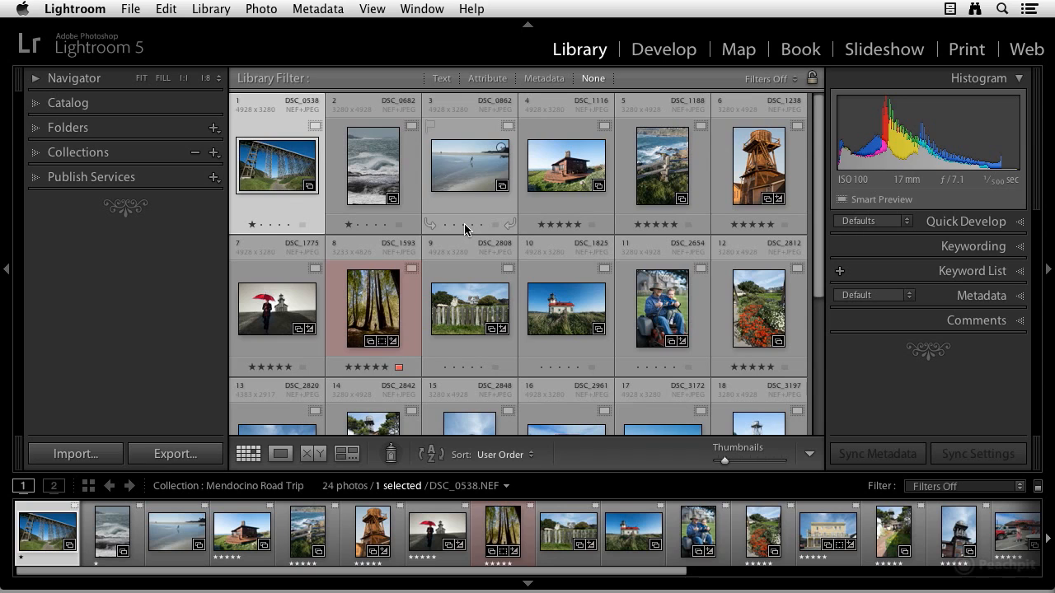
click(543, 80)
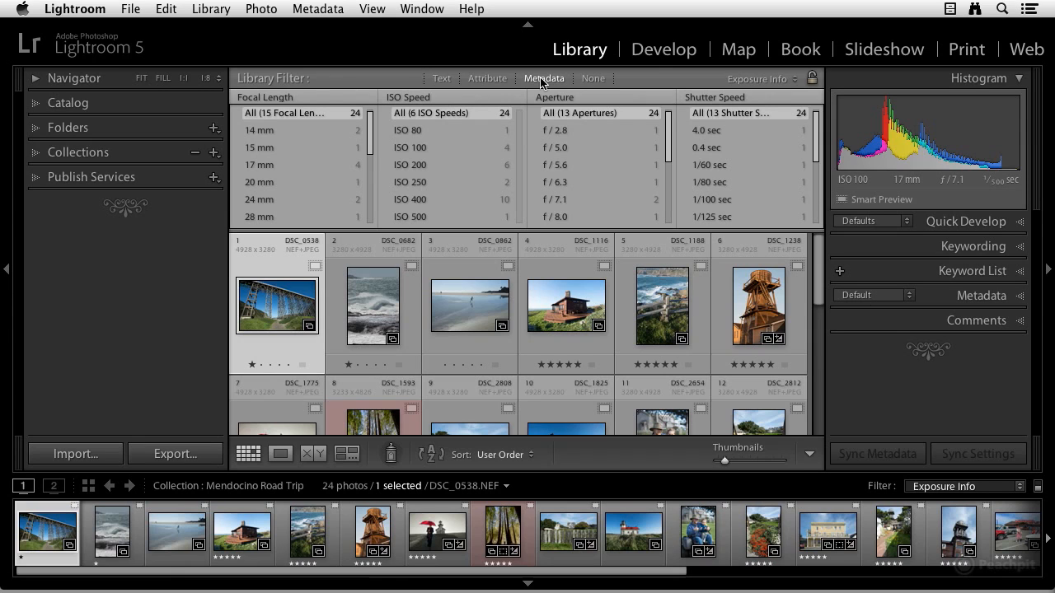
click(298, 98)
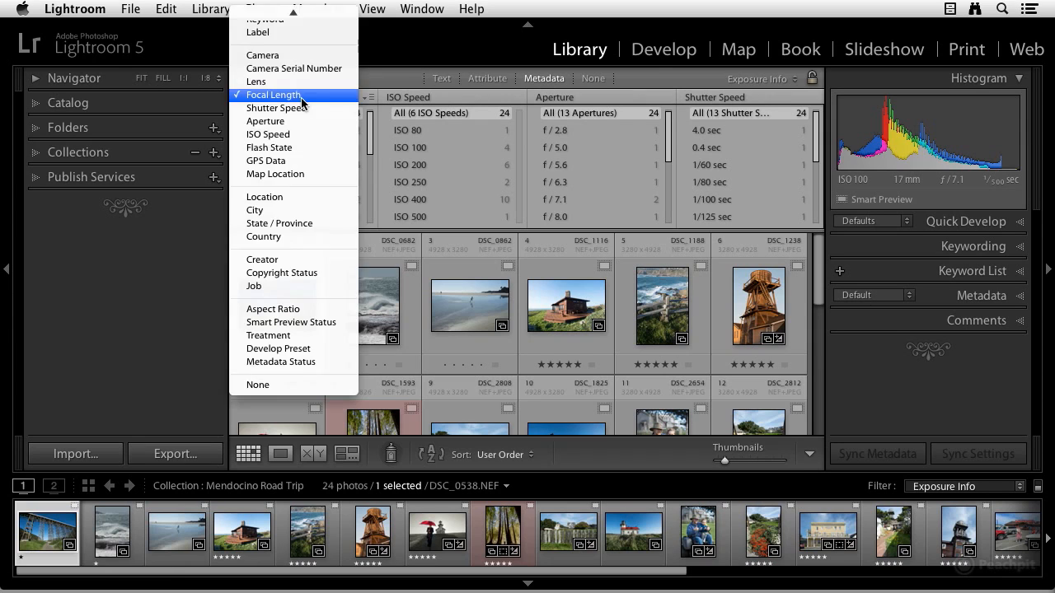
click(292, 199)
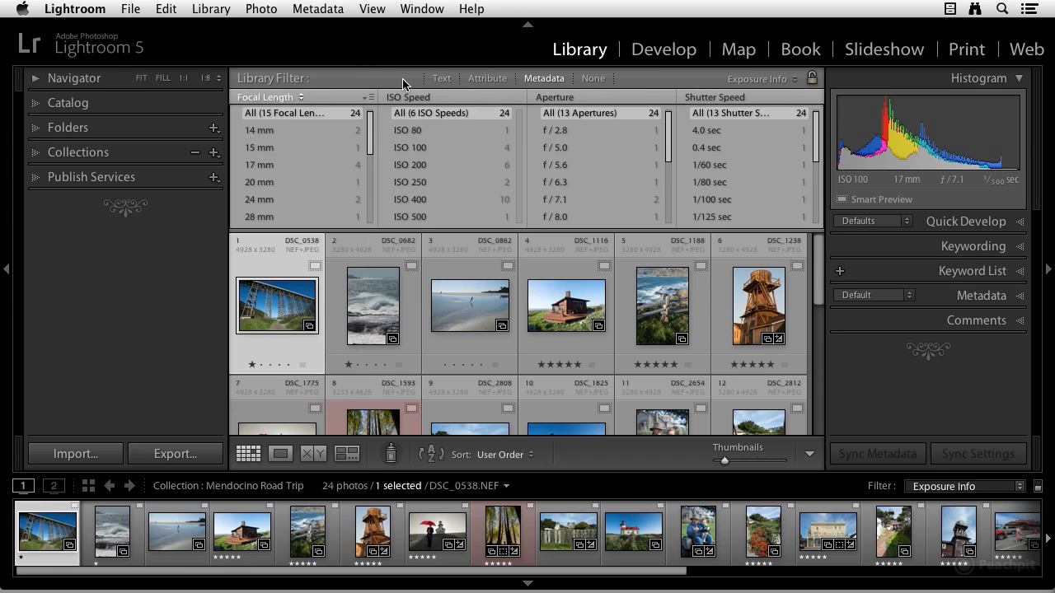
click(531, 79)
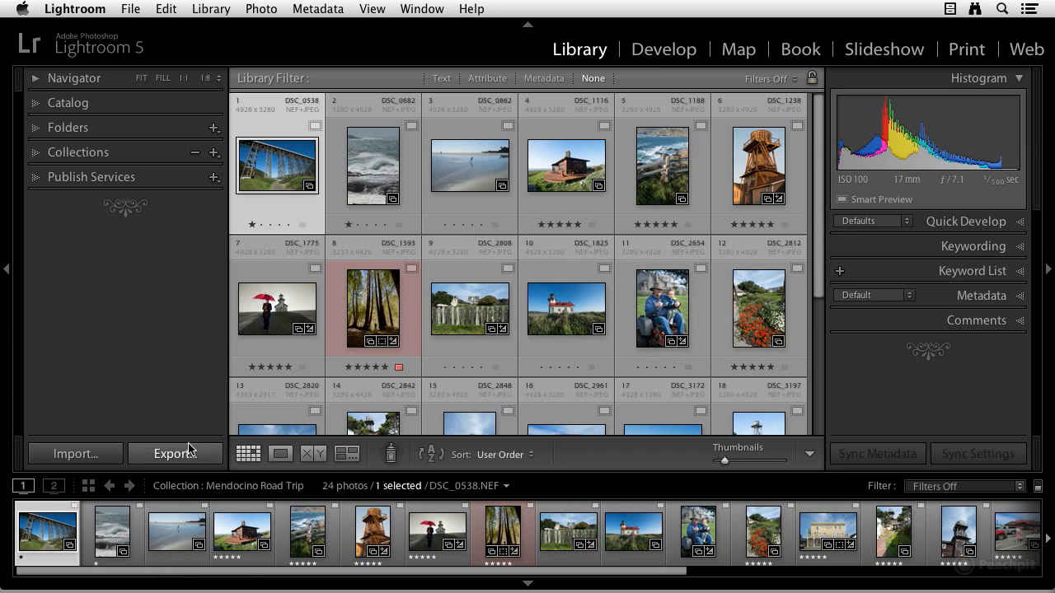
View the keyword and other settings that can be applied during import, without importing anything
click(78, 451)
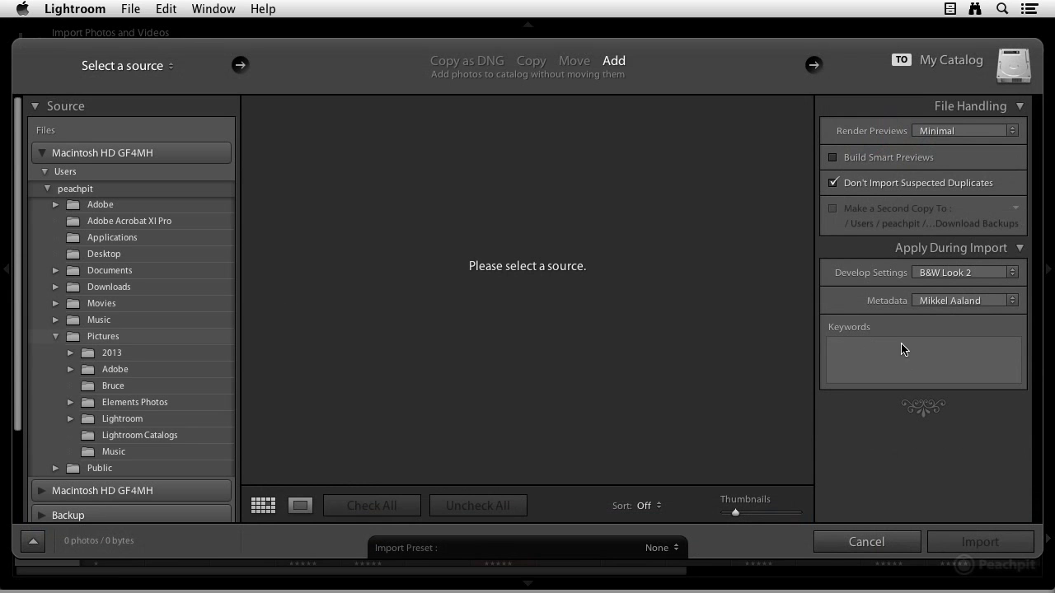
click(880, 544)
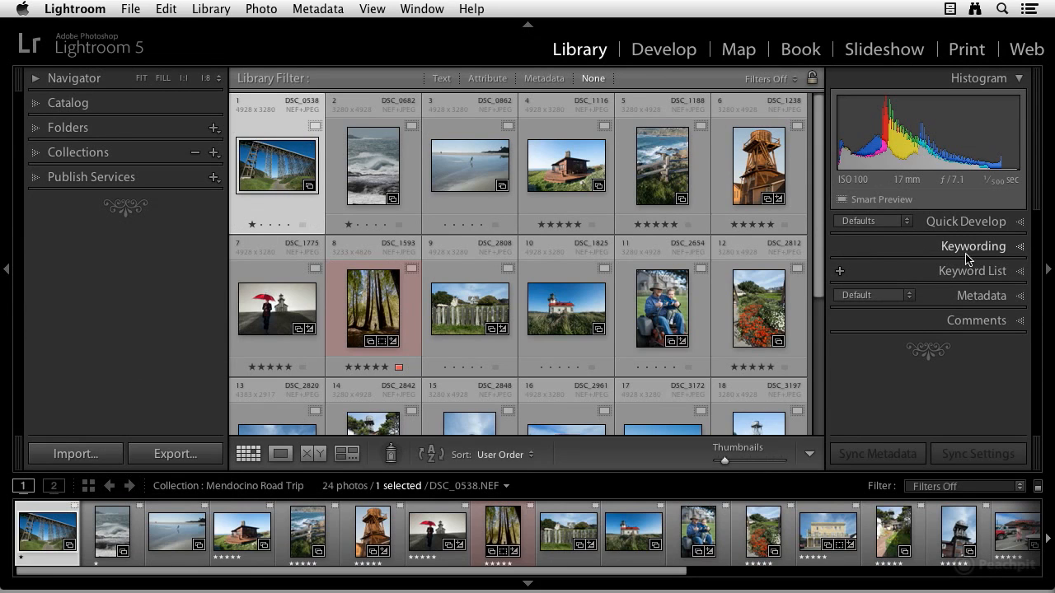
Show the keyword tags for bridge photo DSC_0538 and add the keywords Mendocino and California
click(1022, 247)
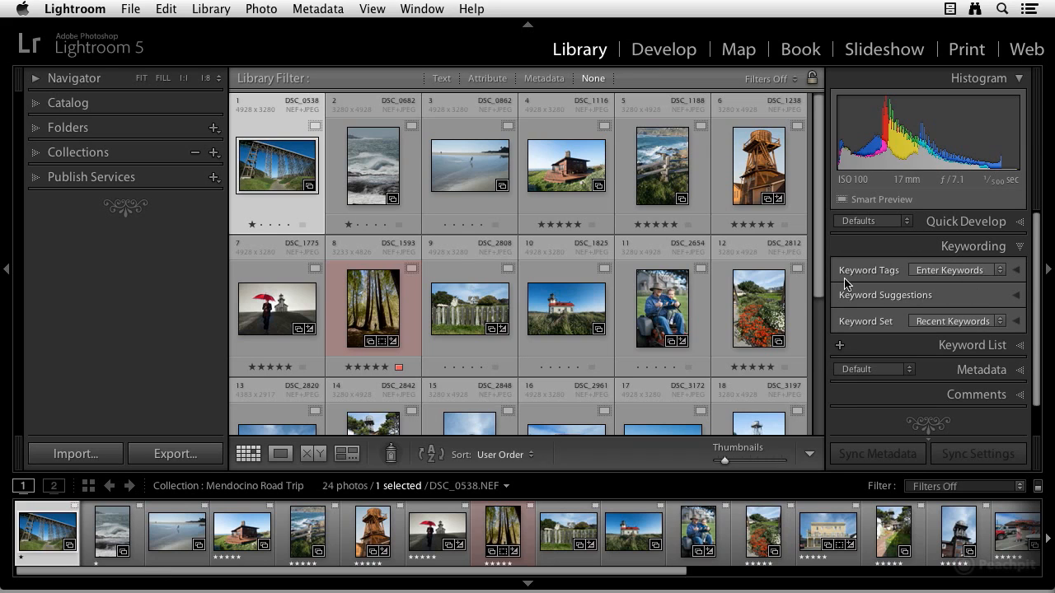
click(1016, 272)
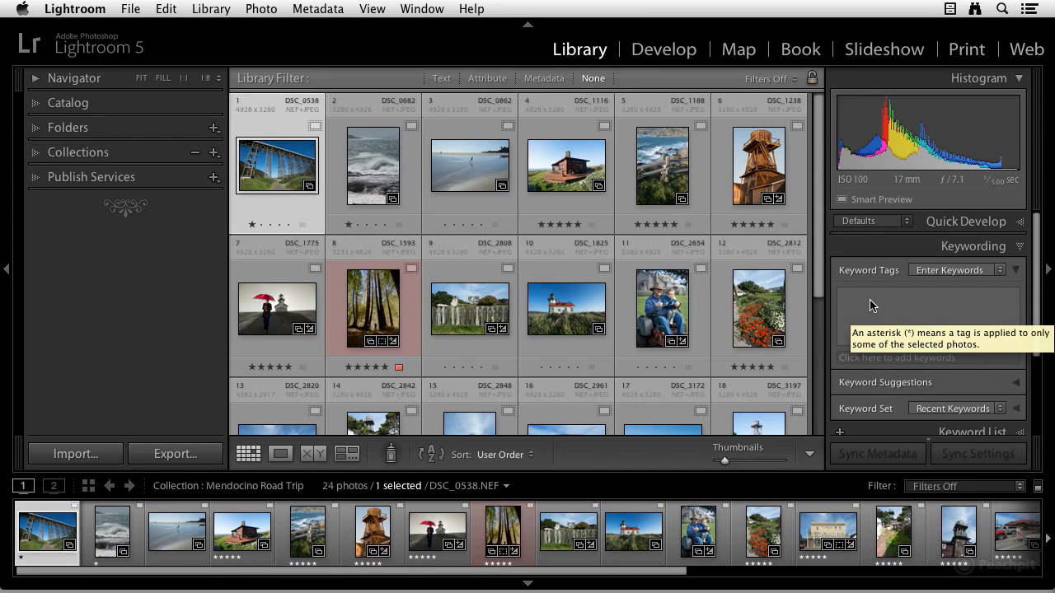
click(858, 359)
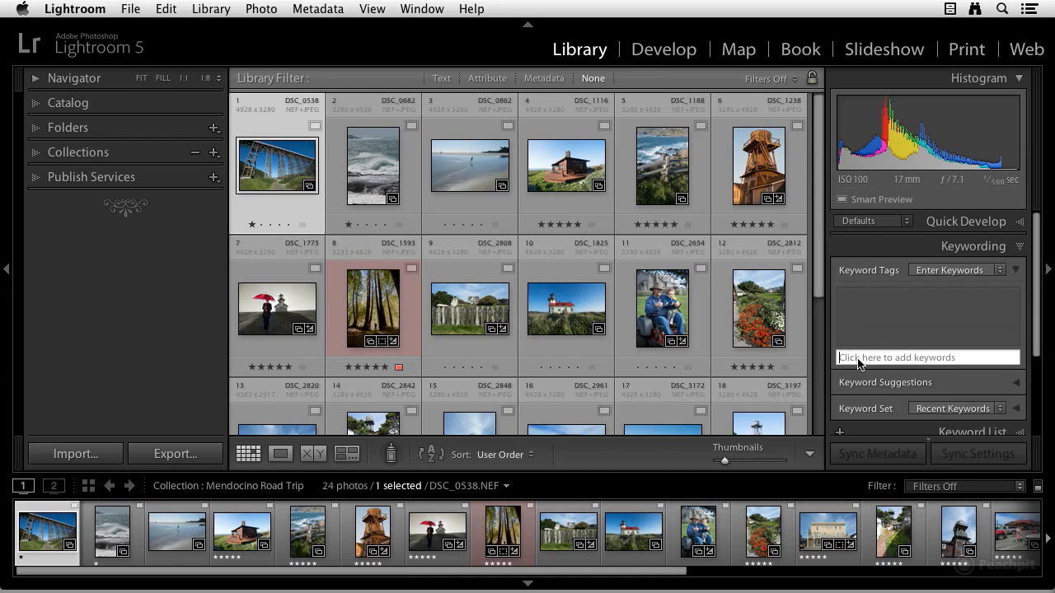
text(Mendocino)
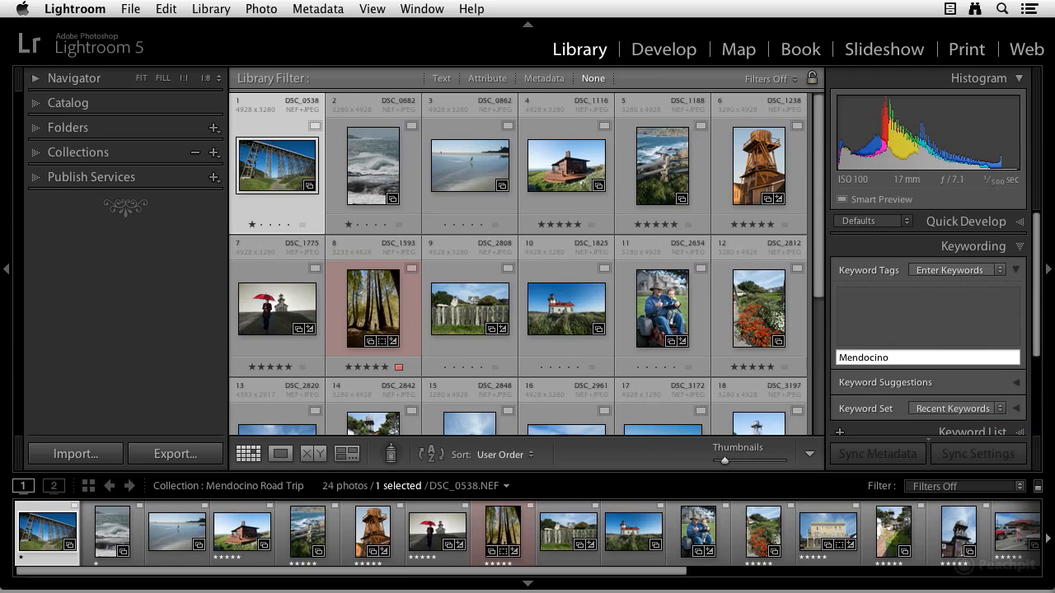
key(Return)
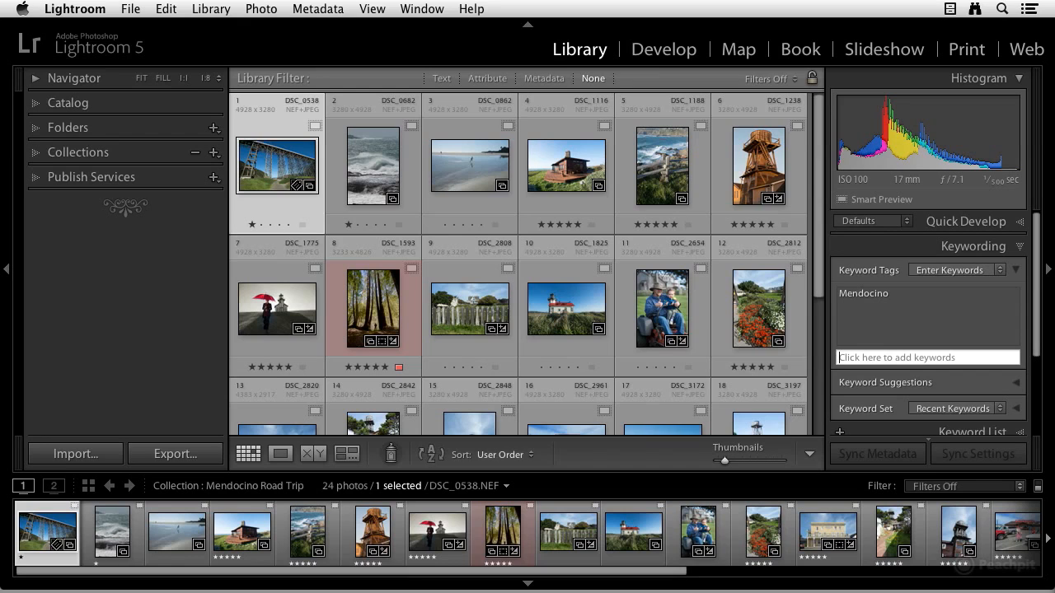
text(California)
key(Return)
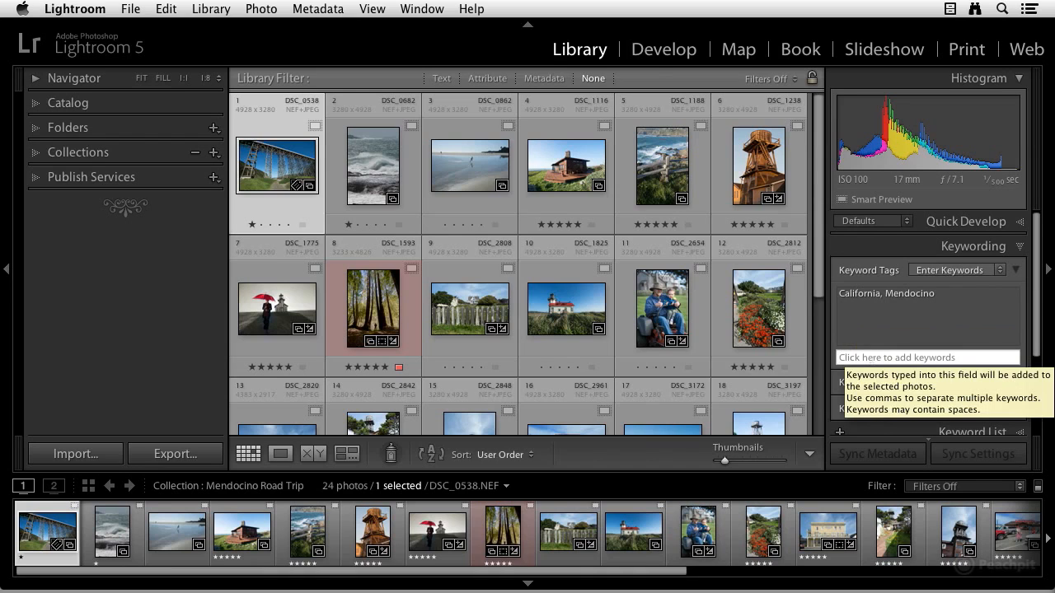
Add the keywords Albion River Bridge, wooden bridge and spring to bridge photo DSC_0538
click(872, 356)
text(Albion River Bridge)
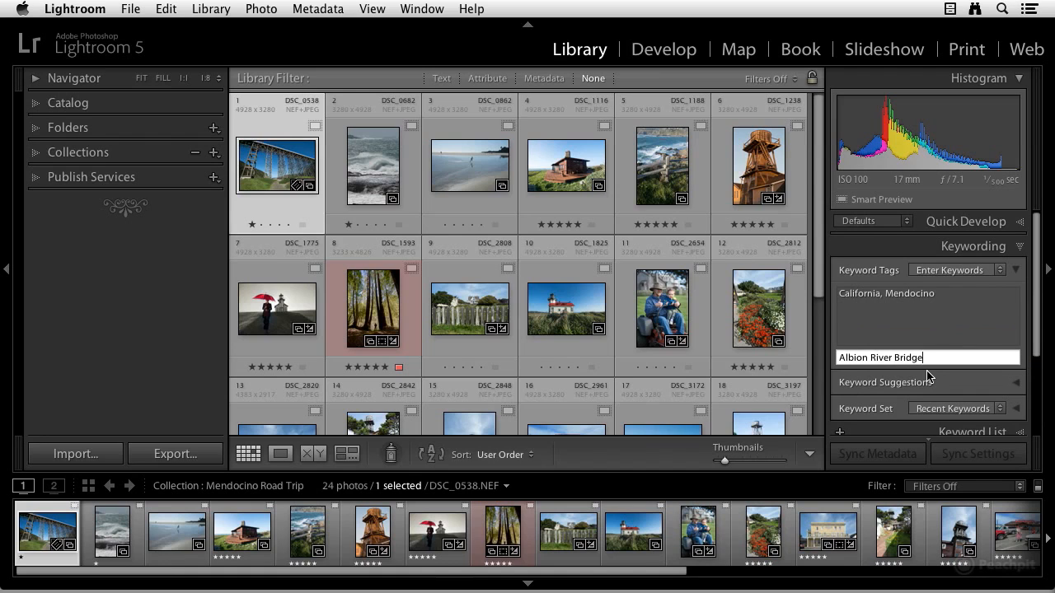
key(Return)
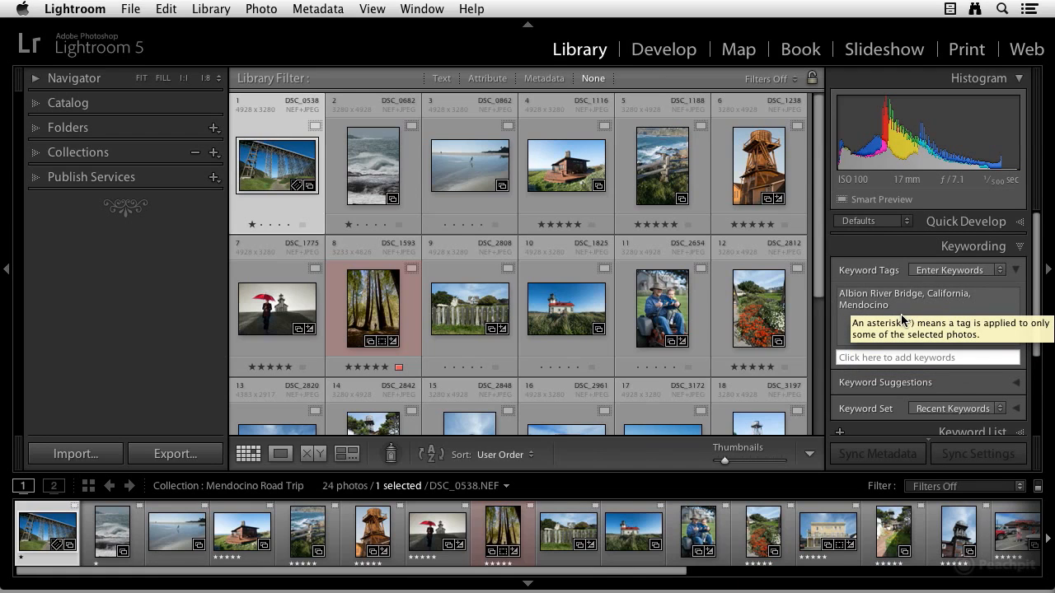
click(895, 357)
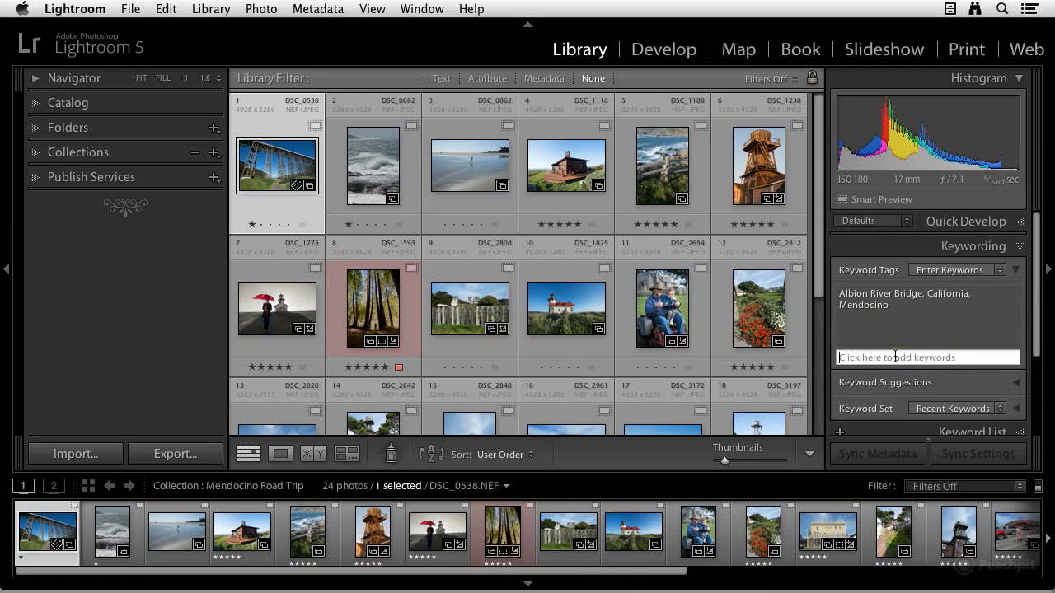
text(wooden bridge)
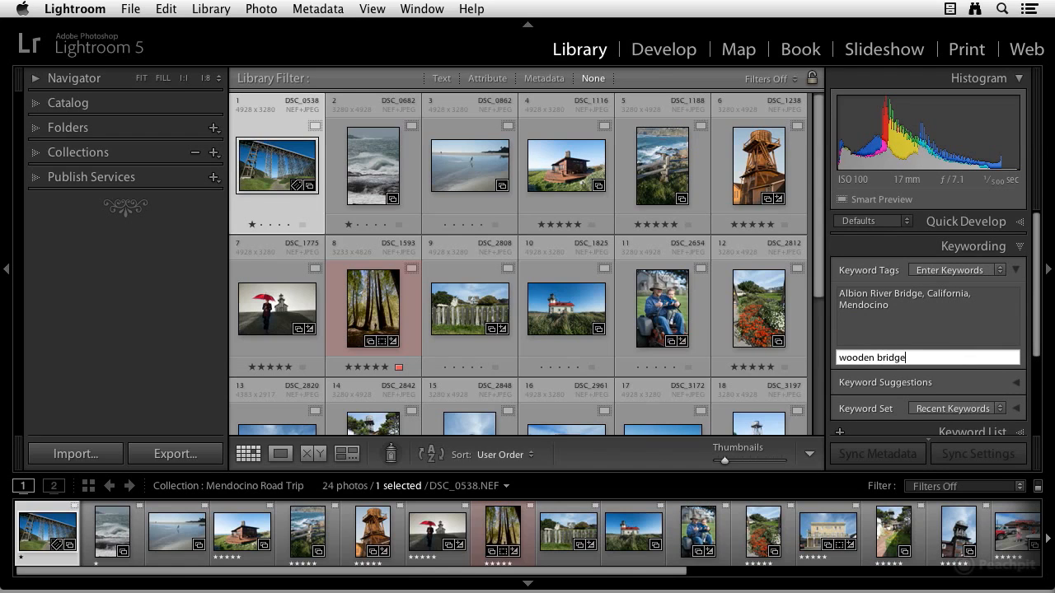
key(Return)
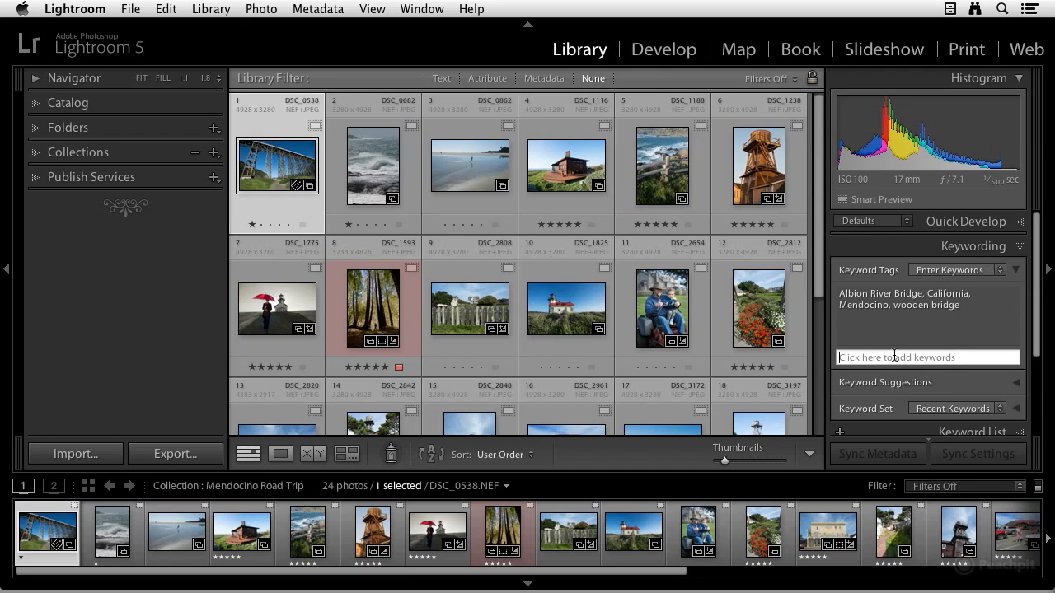
text(spring)
key(Return)
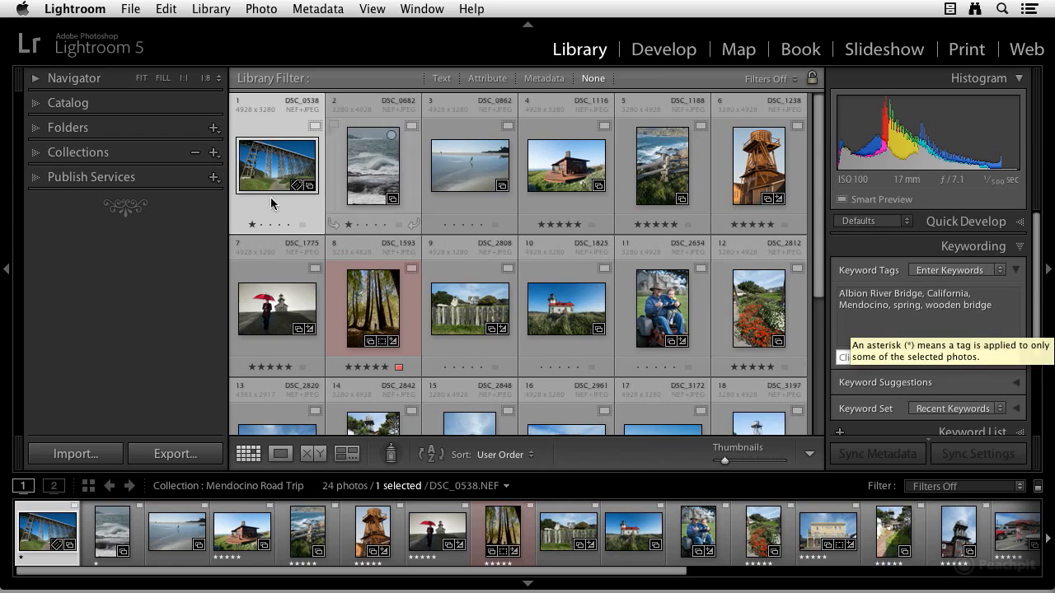
scroll(936, 306, down, 1)
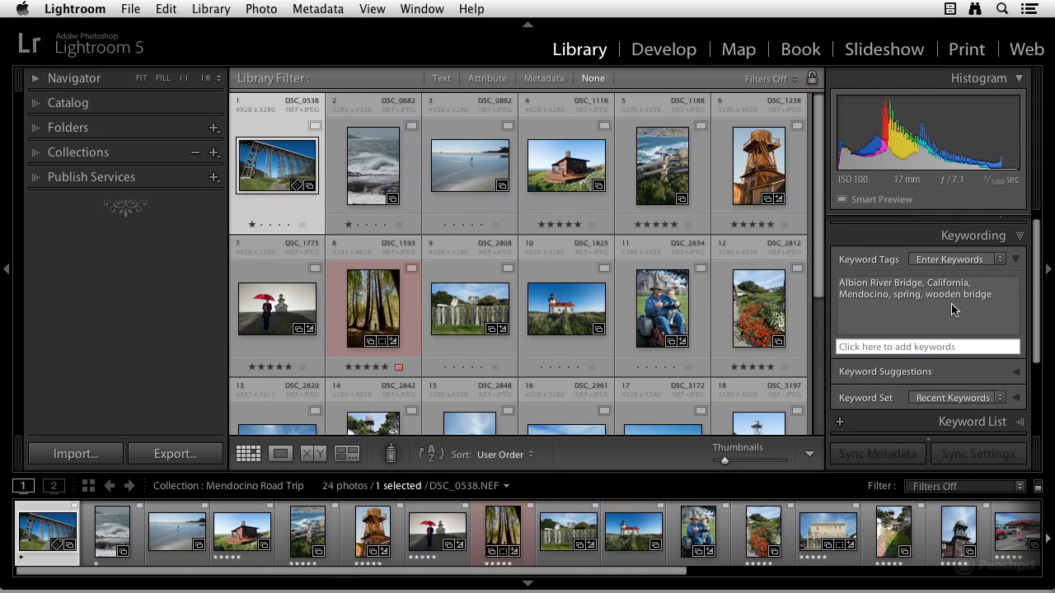
scroll(936, 307, up, 1)
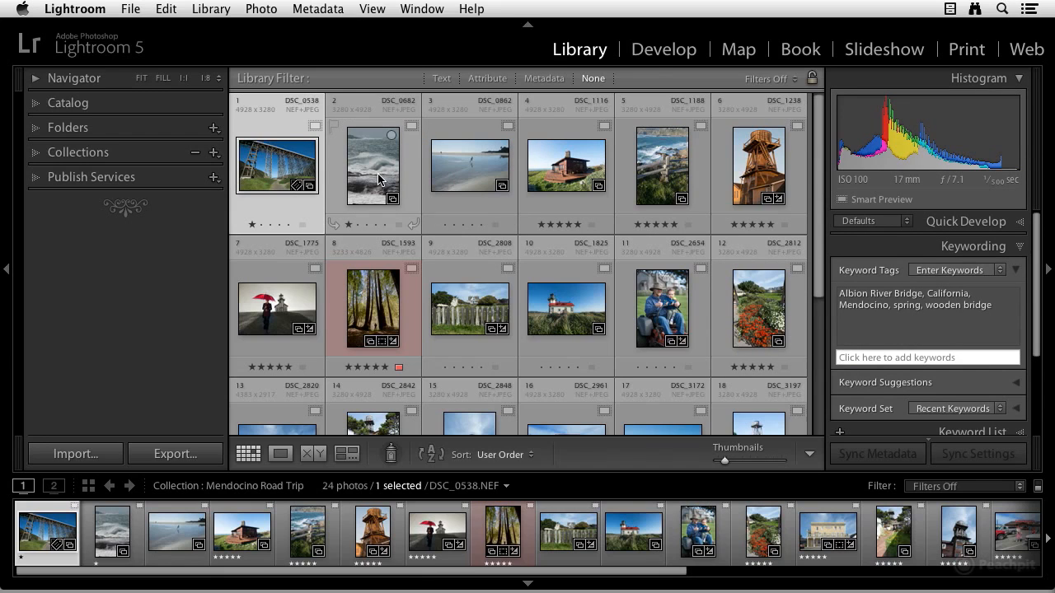
Select wave photo DSC_0682 and expand its keyword suggestions and the Recent Keywords set
click(378, 180)
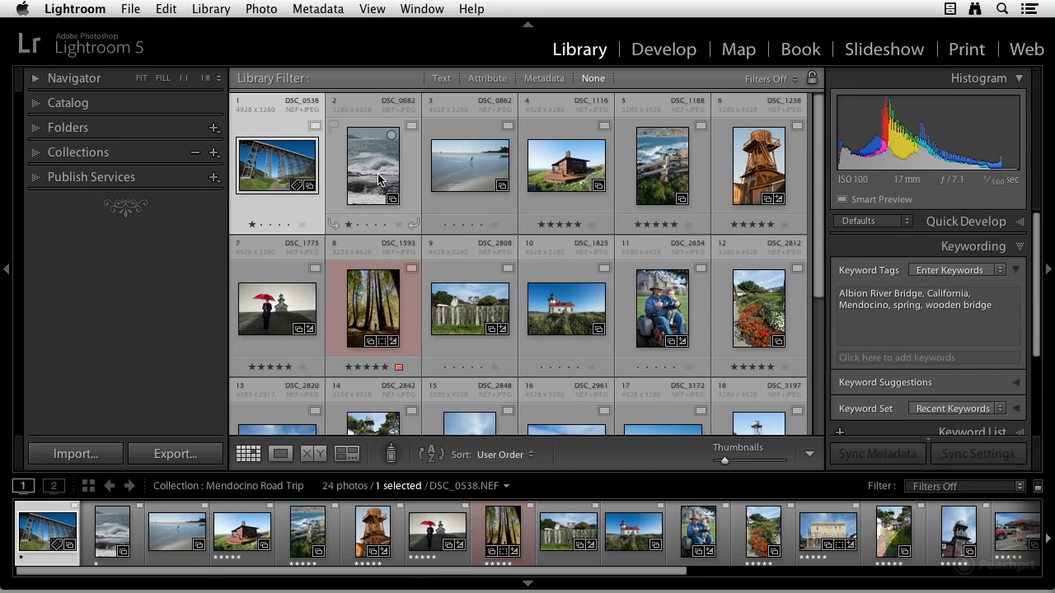
click(379, 180)
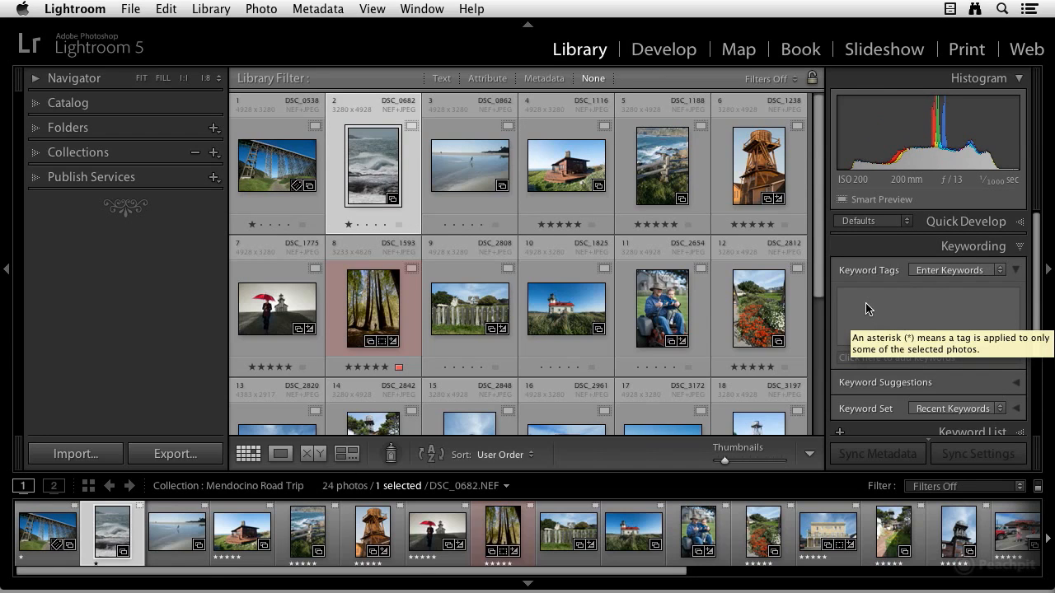
scroll(934, 327, down, 3)
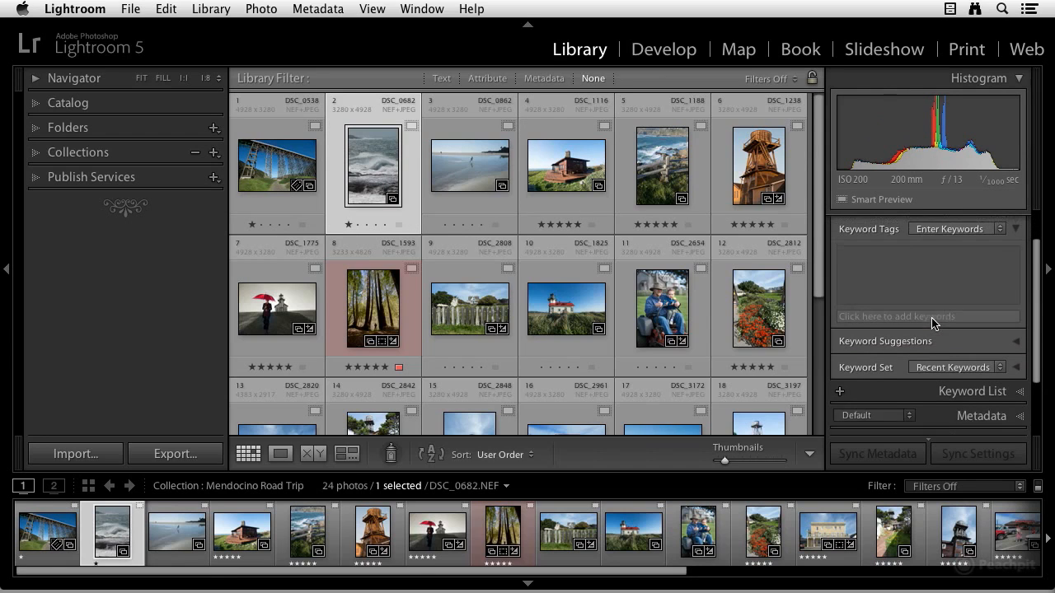
click(1014, 334)
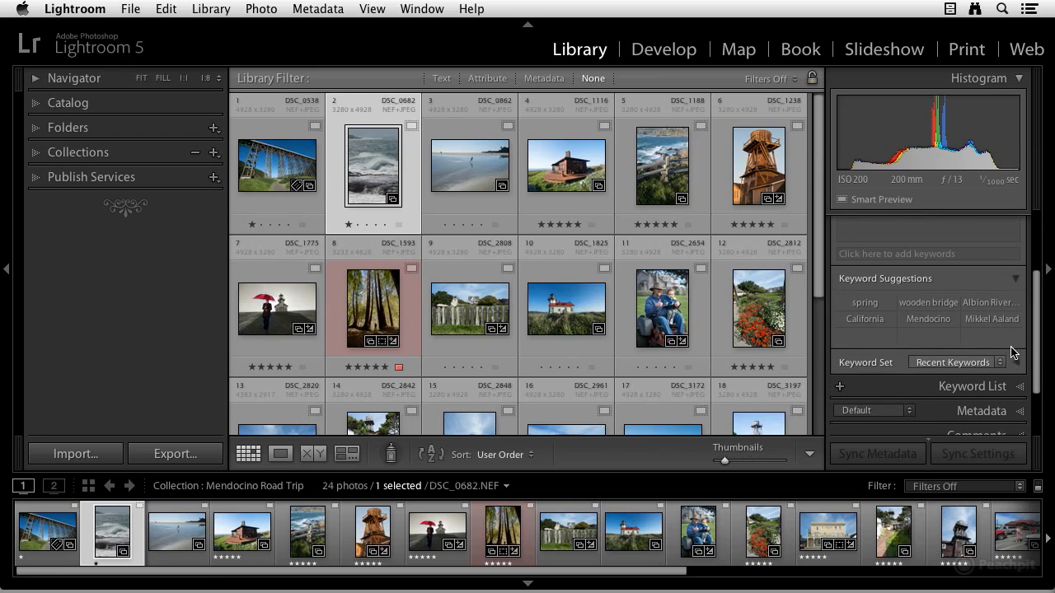
click(1015, 363)
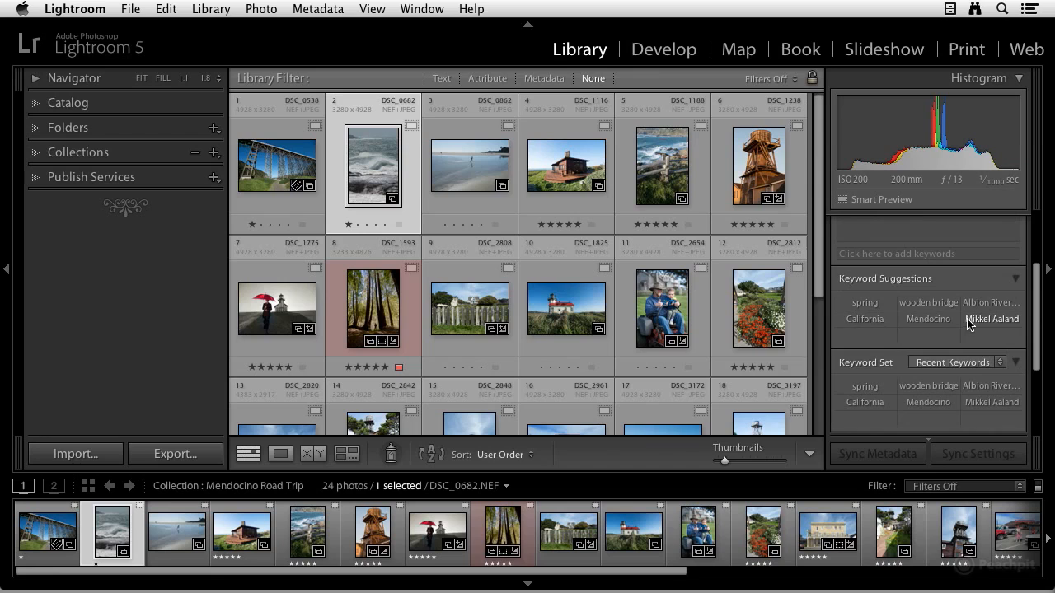
Apply the suggested keywords Mendocino, the photographer's name, California and spring to wave photo DSC_0682, collapsing the histogram for more room
scroll(898, 270, up, 1)
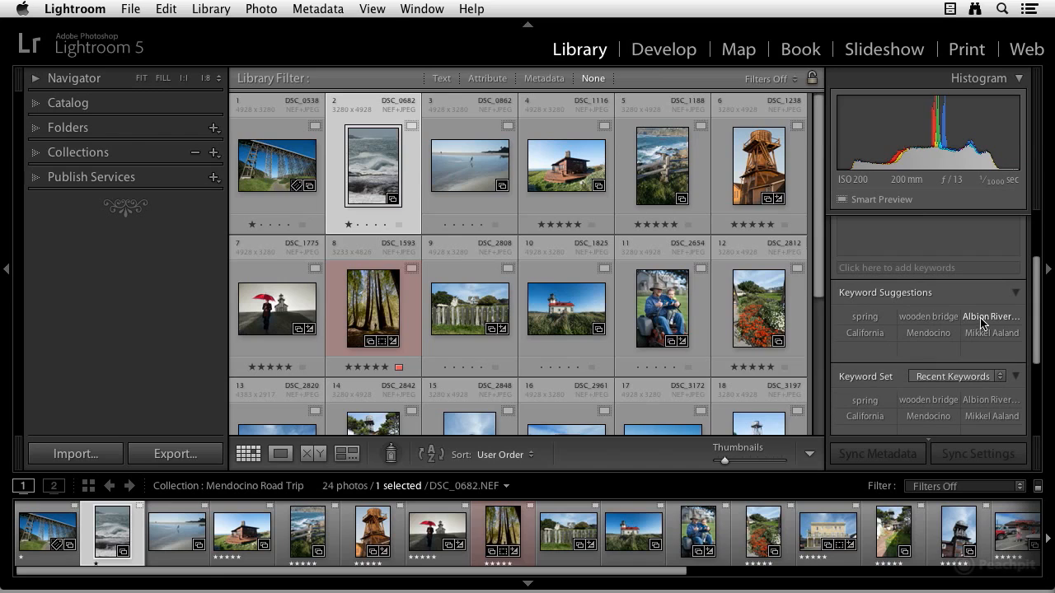
click(925, 339)
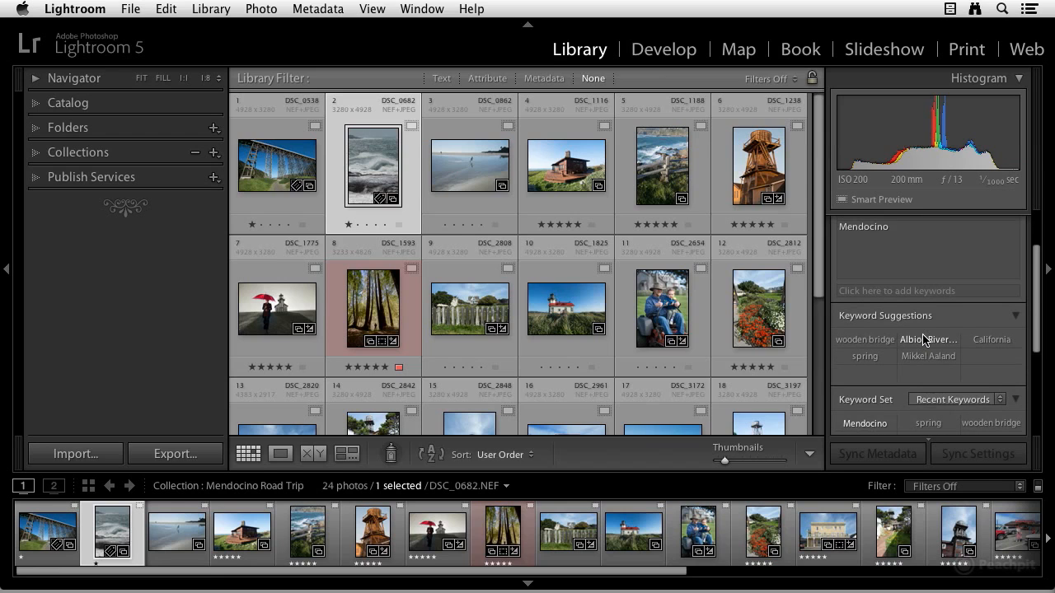
scroll(925, 340, up, 2)
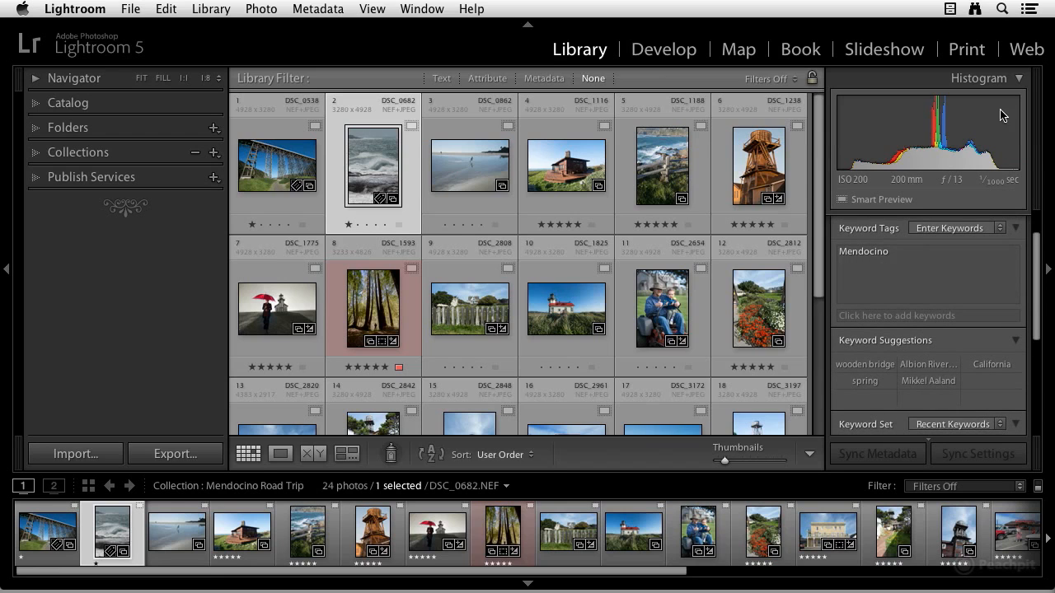
click(1019, 77)
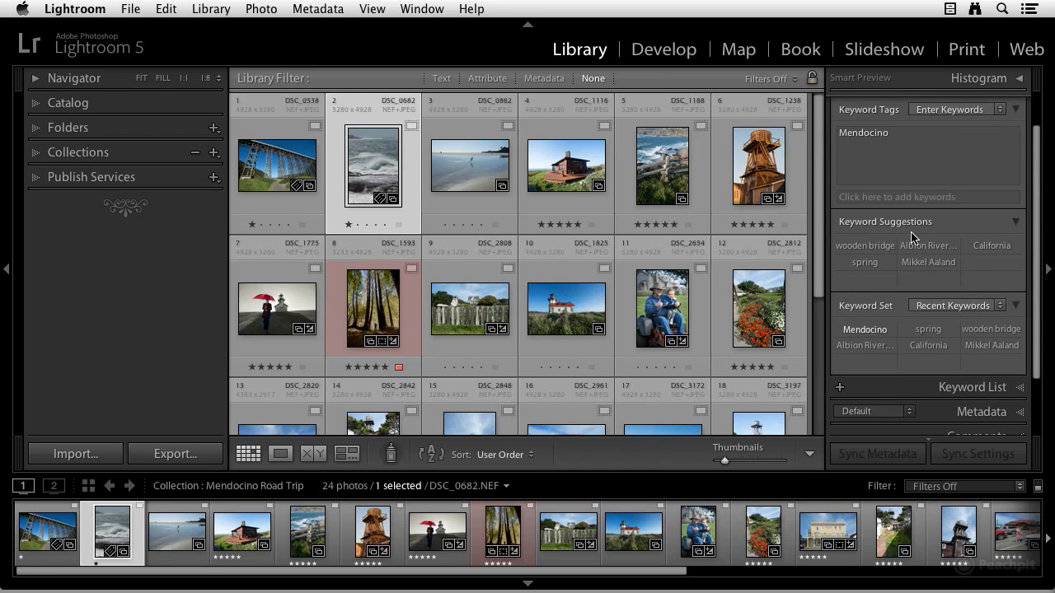
click(928, 262)
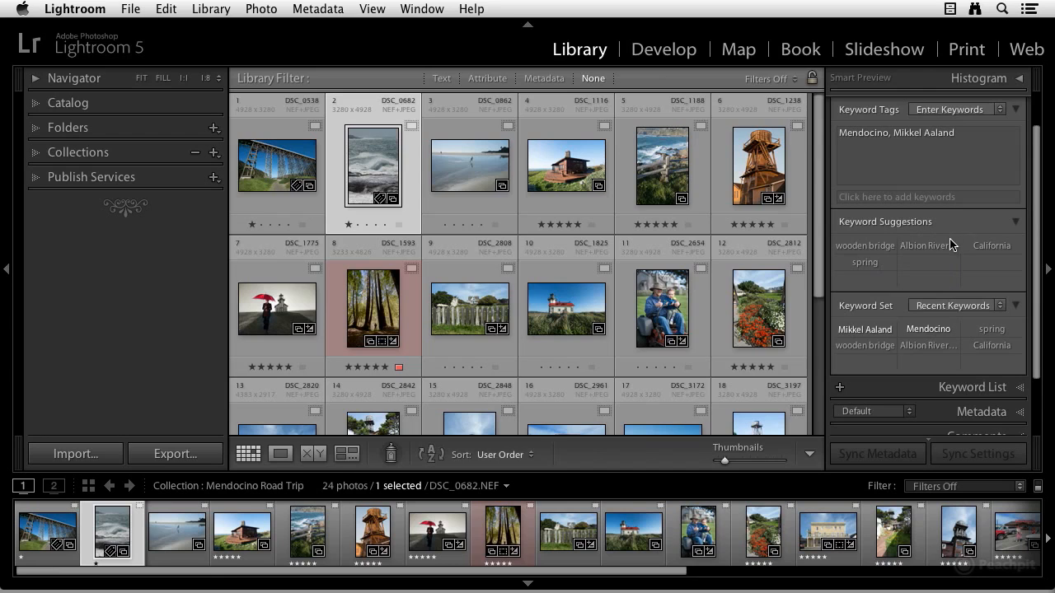
click(988, 247)
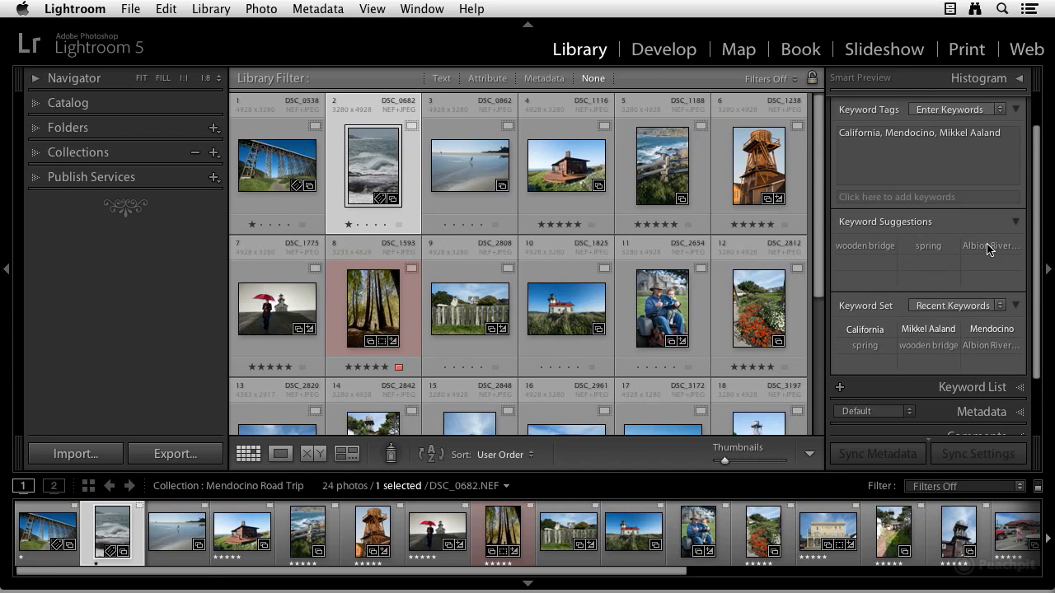
click(930, 248)
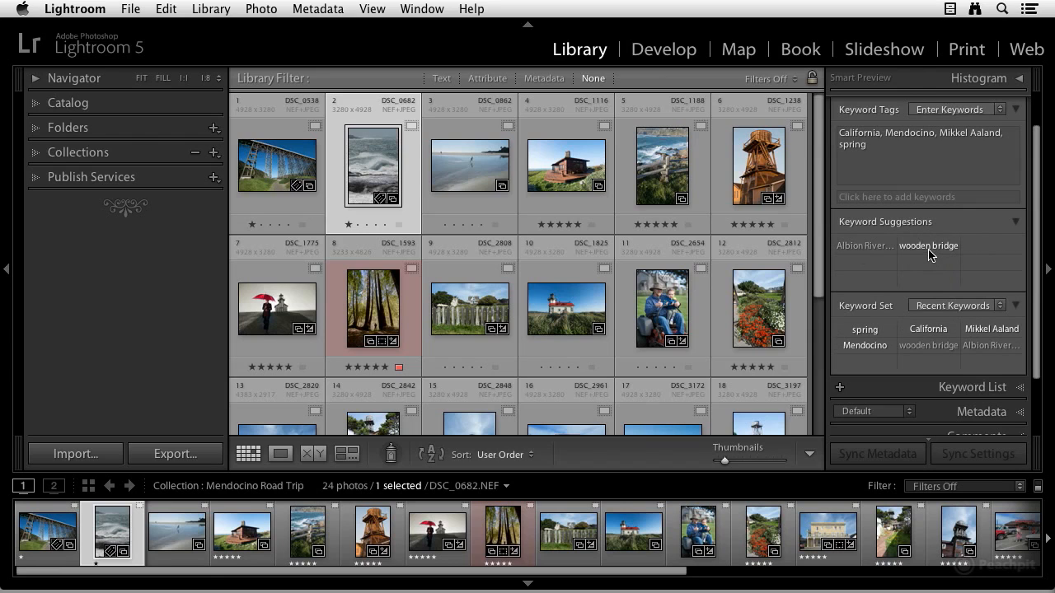
Add the keywords Pacific Ocean and crashing surf to wave photo DSC_0682
click(865, 202)
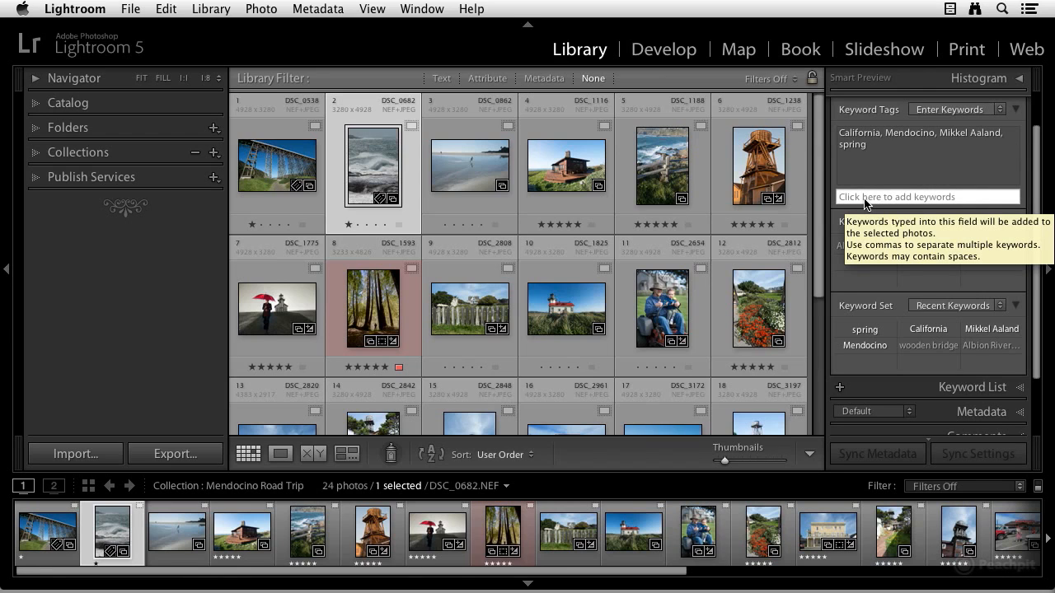
text(Pacific Ocean)
key(Return)
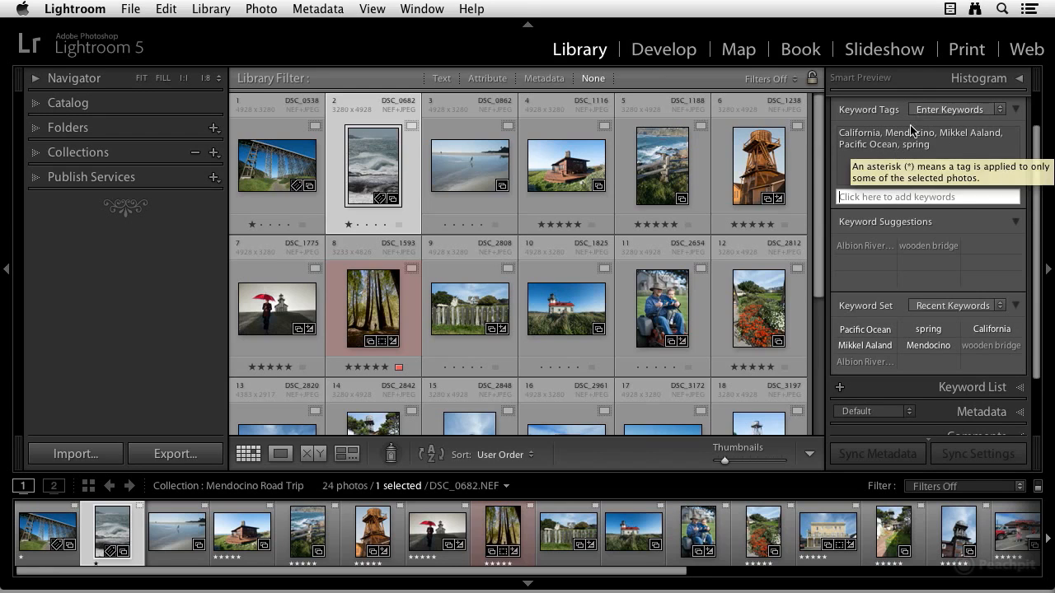
click(942, 150)
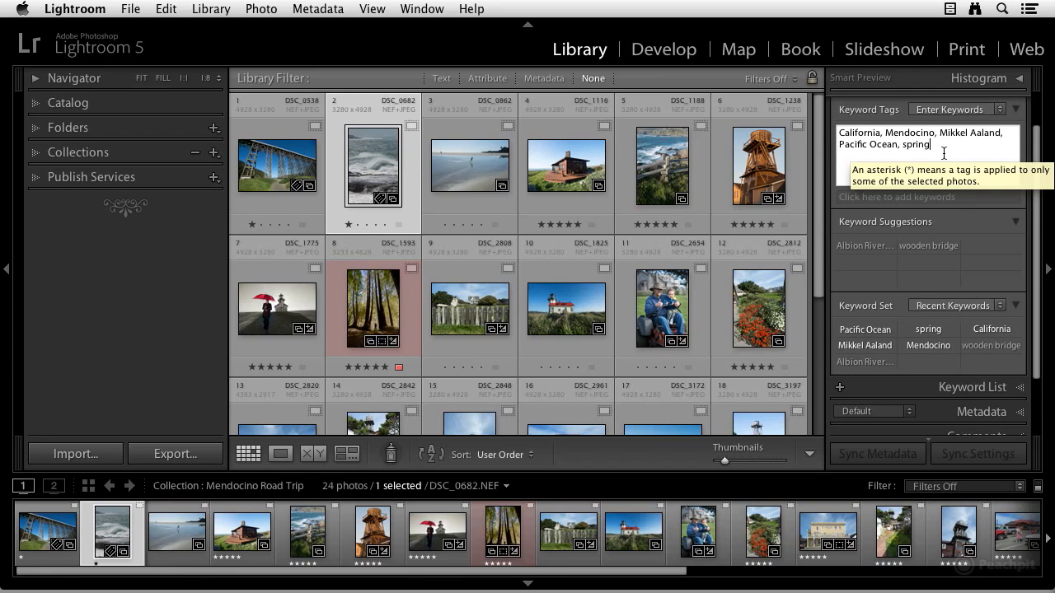
text(,)
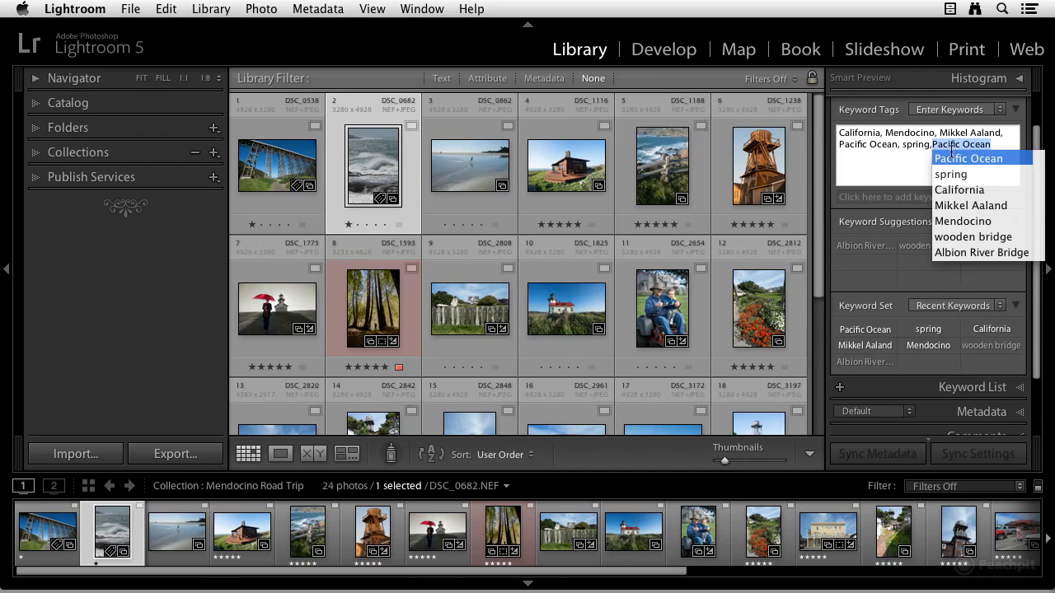
text(cra)
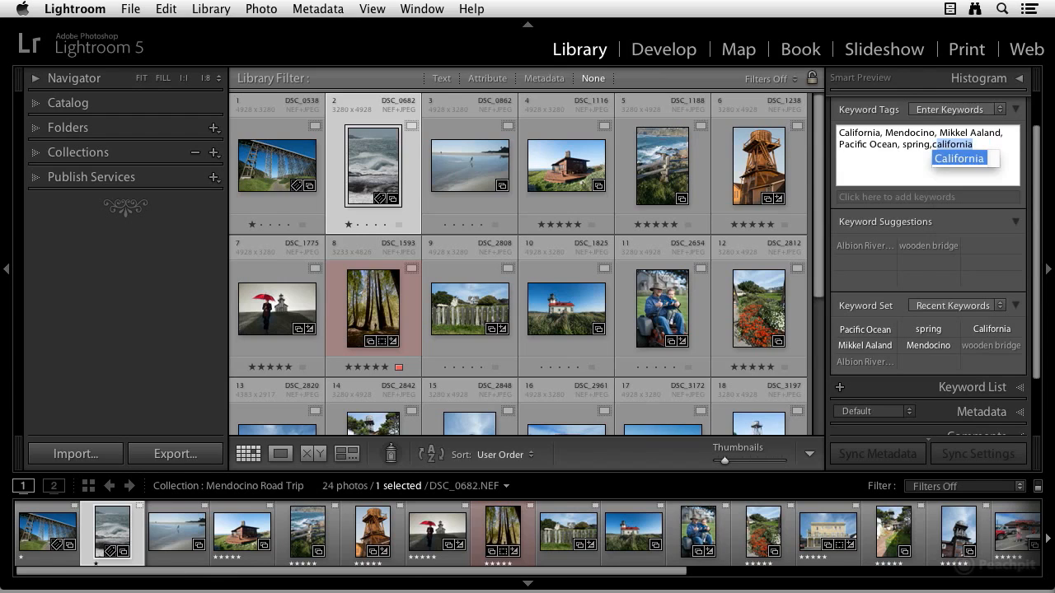
text(shing surf, Mendocino,)
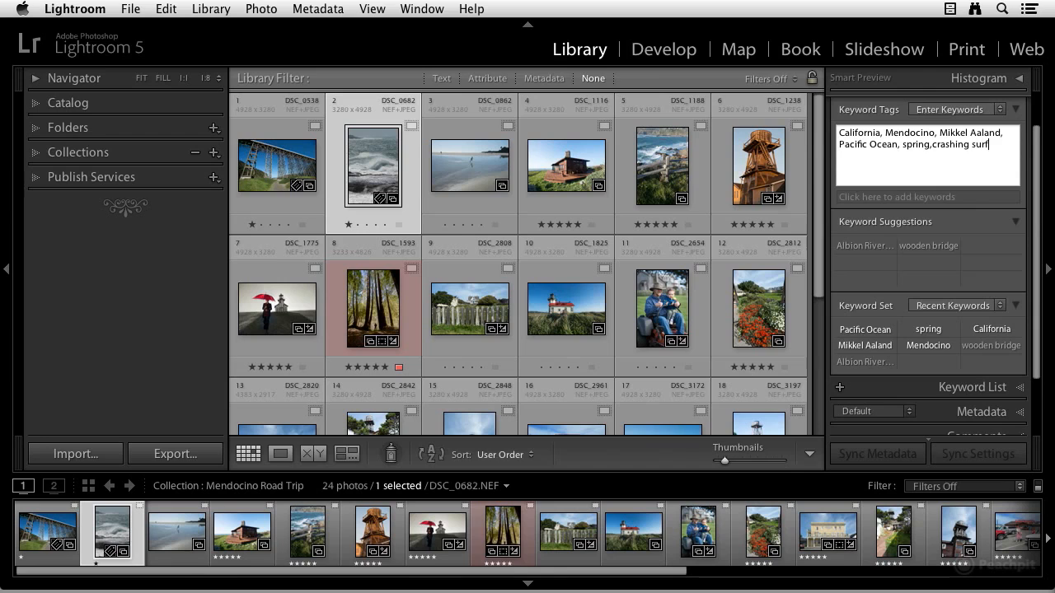
click(979, 198)
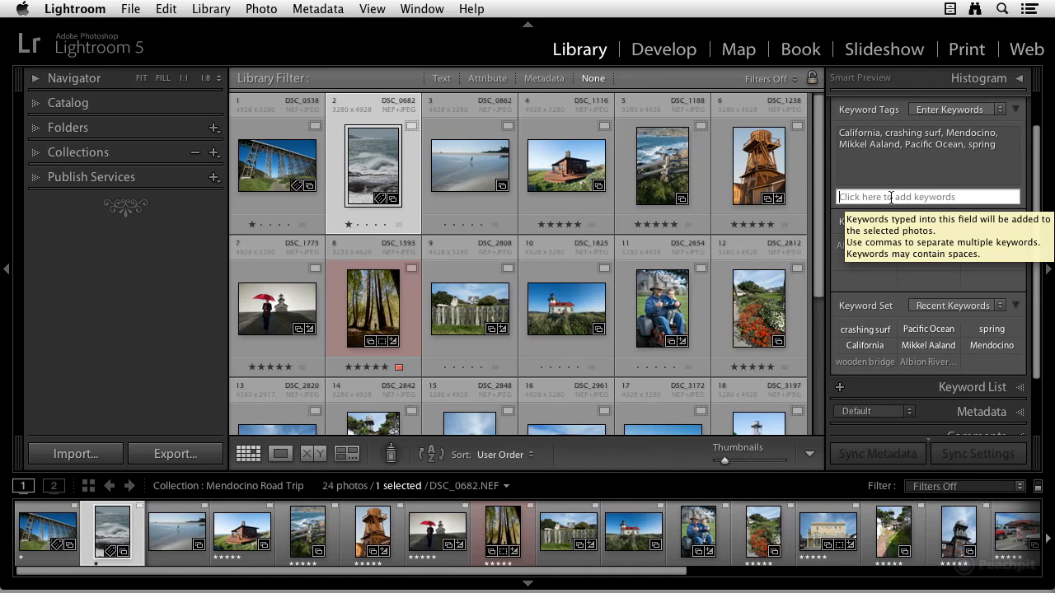
Select beach photo DSC_0862 and apply the suggested keywords California, Pacific Ocean, Mendocino, the photographer's name and spring
click(487, 164)
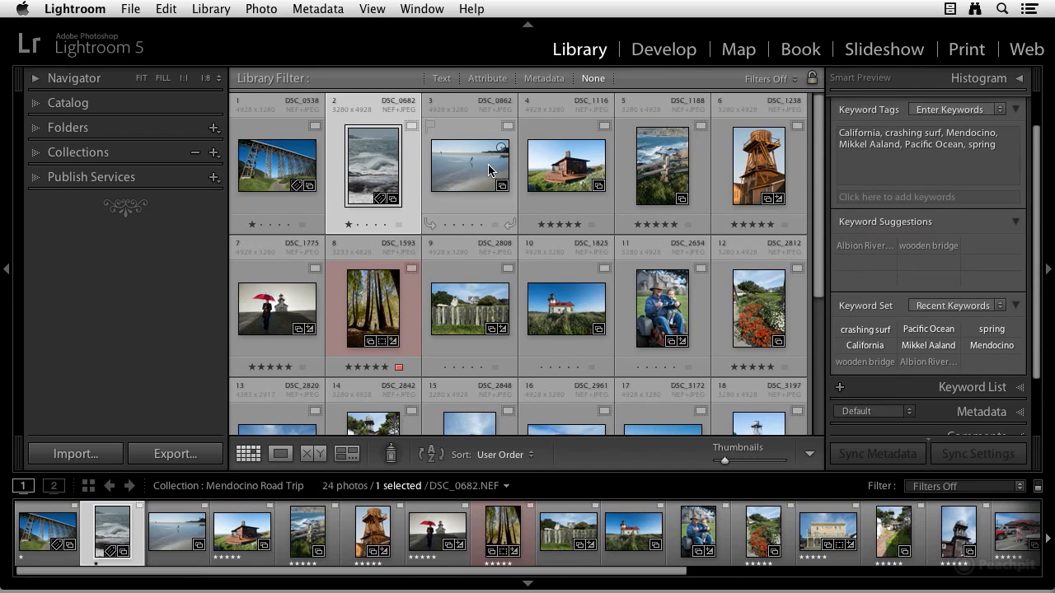
click(488, 169)
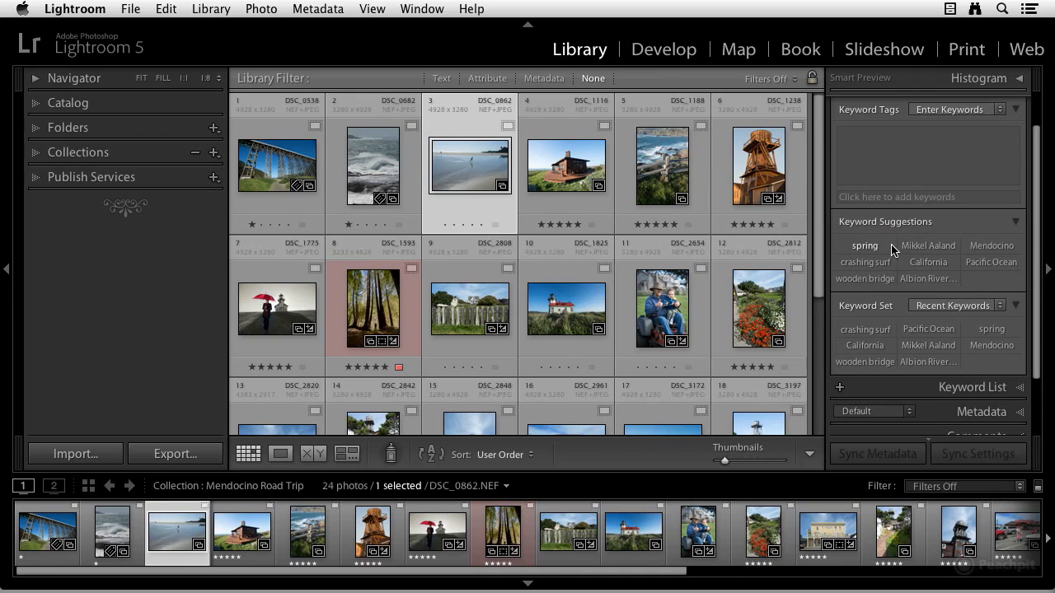
click(933, 262)
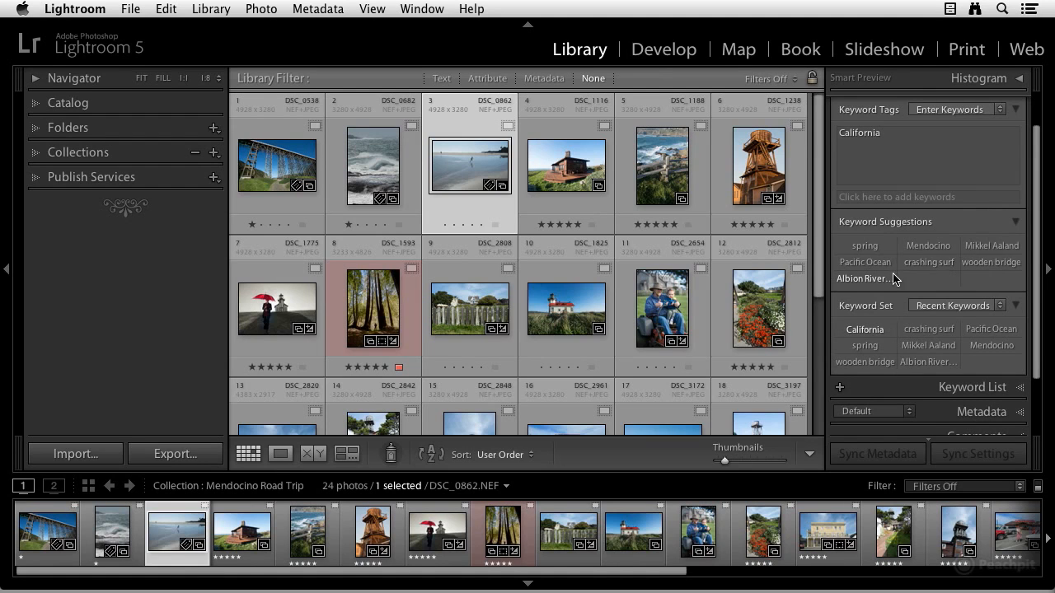
click(864, 262)
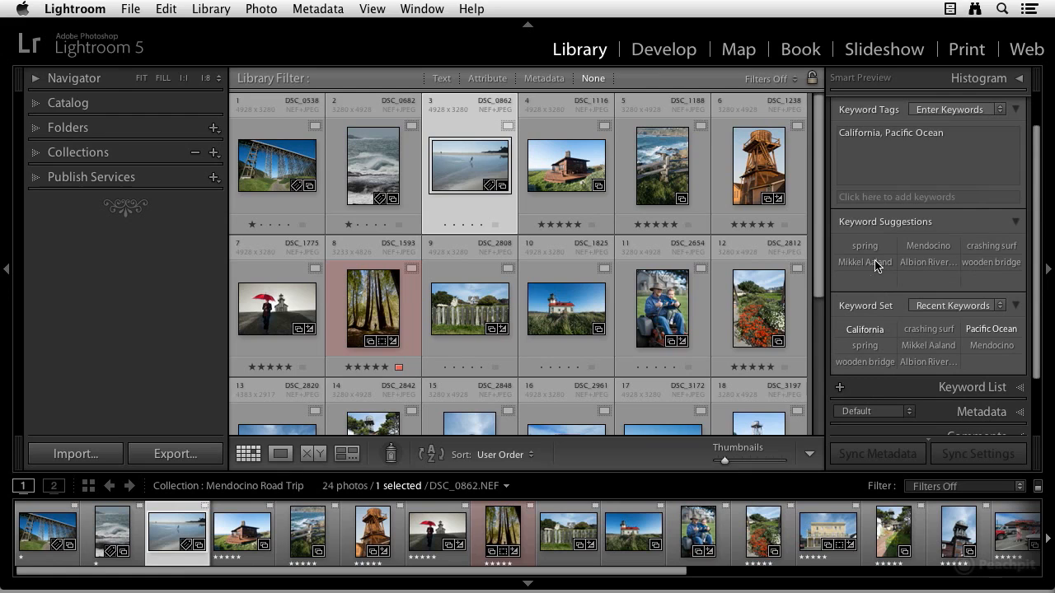
click(926, 247)
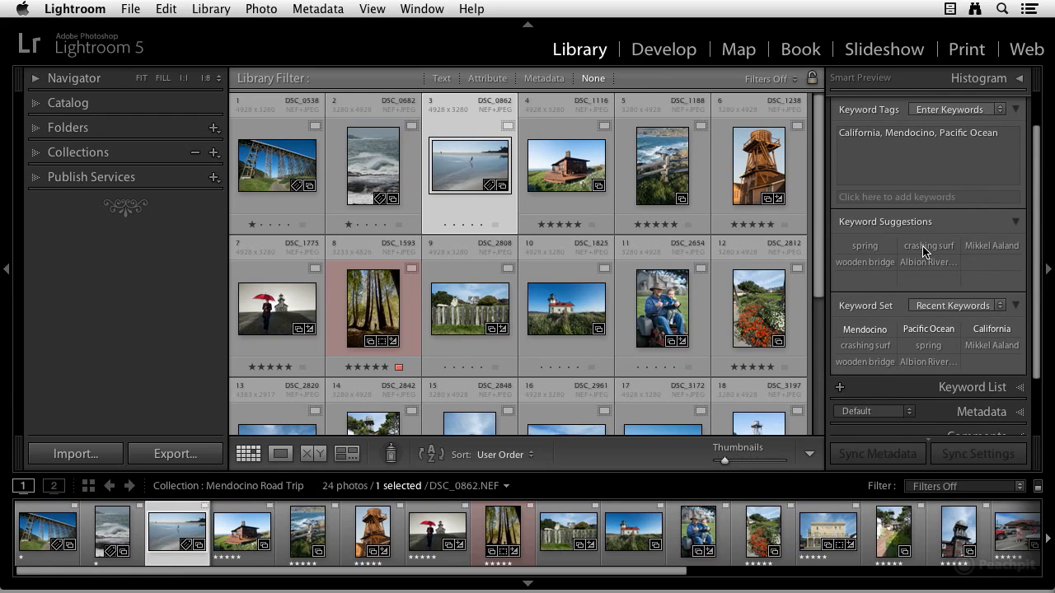
click(987, 247)
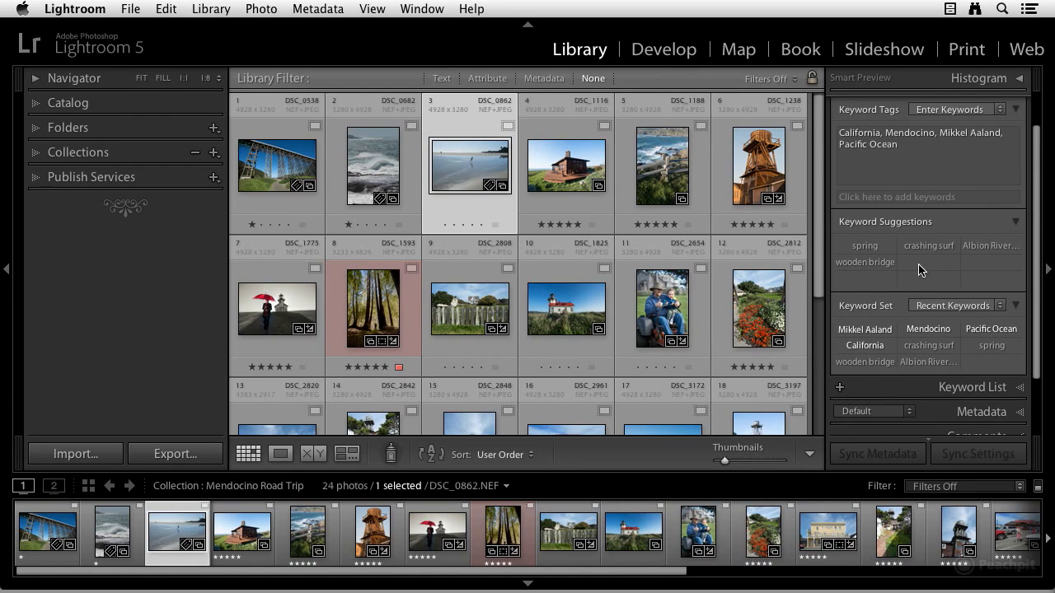
click(866, 246)
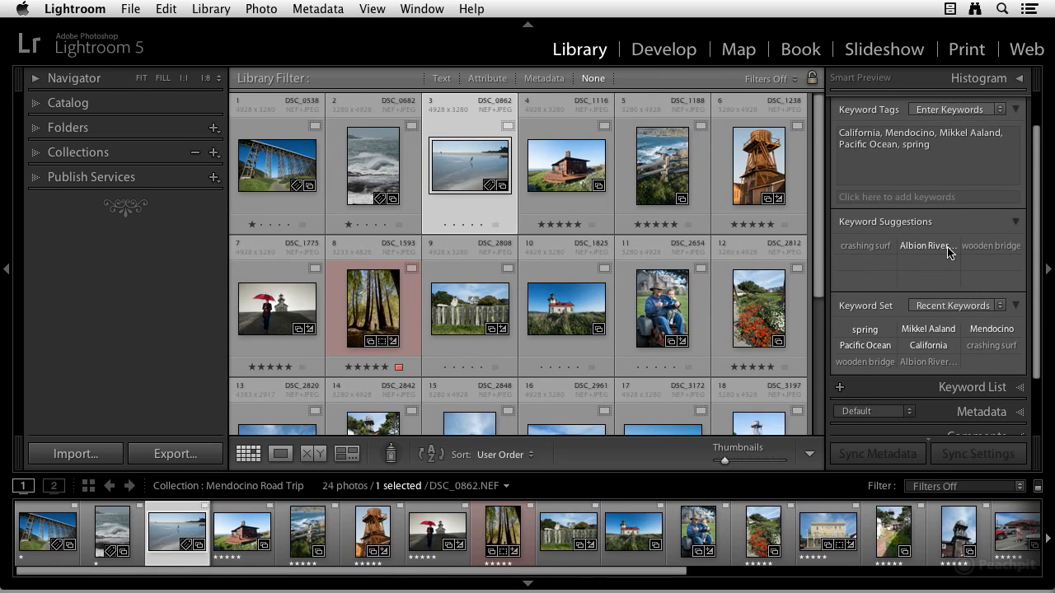
Add the new keyword boy running to beach photo DSC_0862
click(859, 203)
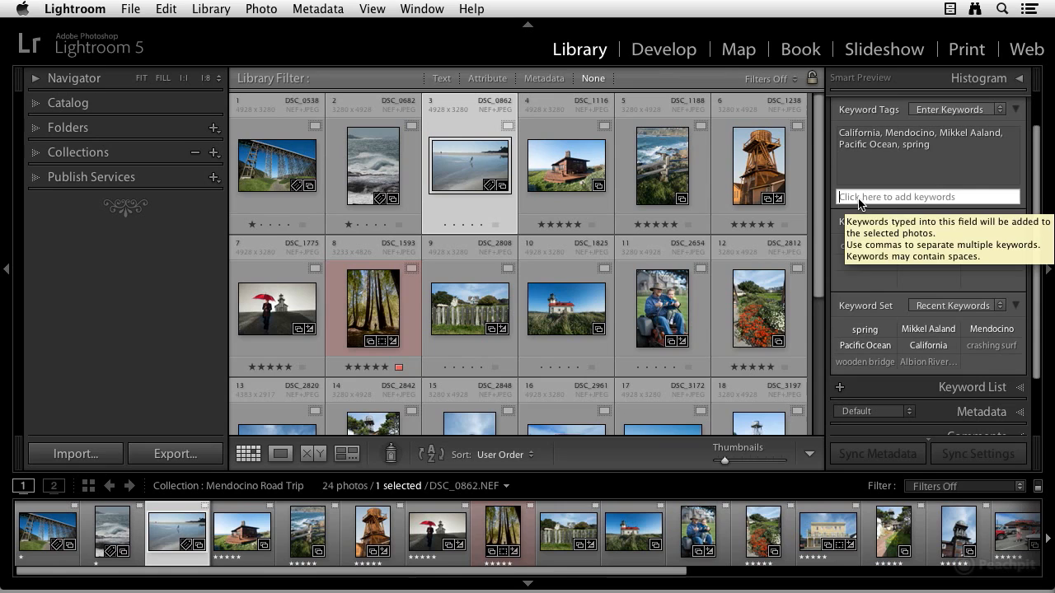
text(boy)
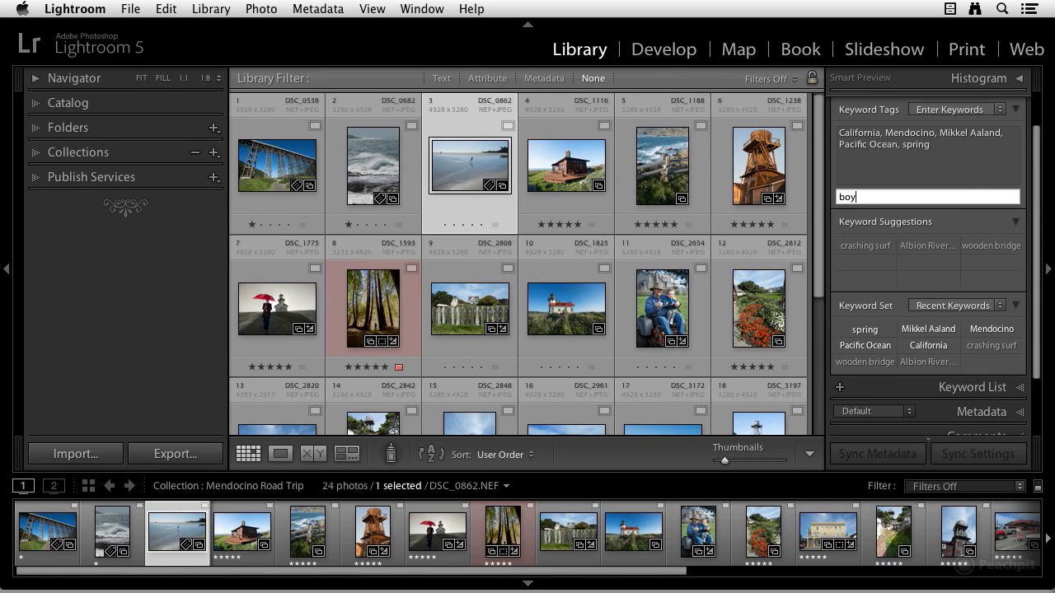
text( running)
key(Return)
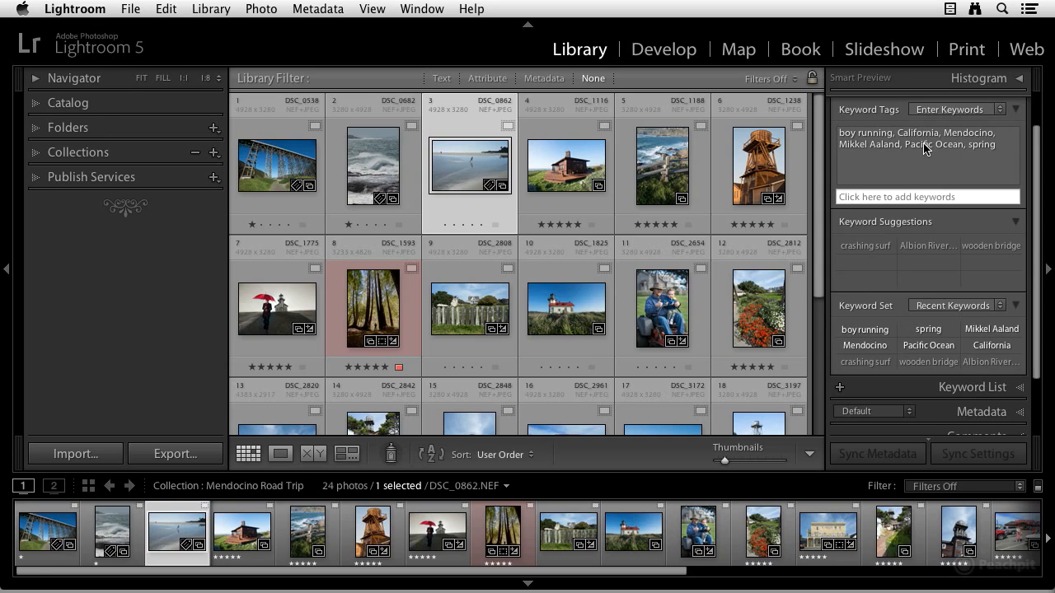
Show the Outdoor Photography and Portrait Photography keyword sets, ending on the Wedding Photography set
scroll(952, 260, up, 2)
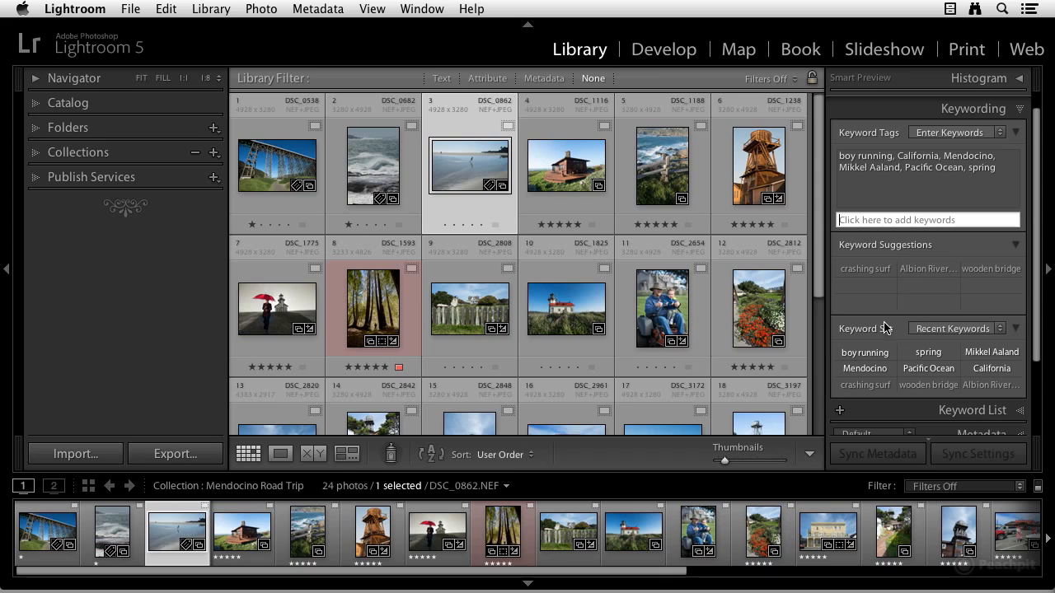
scroll(914, 334, down, 1)
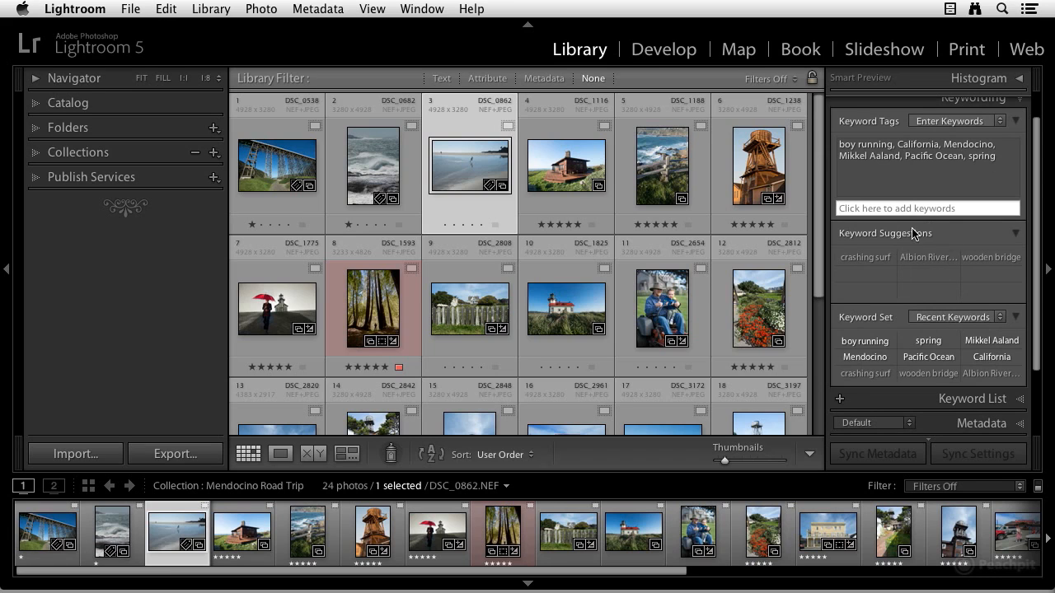
click(956, 318)
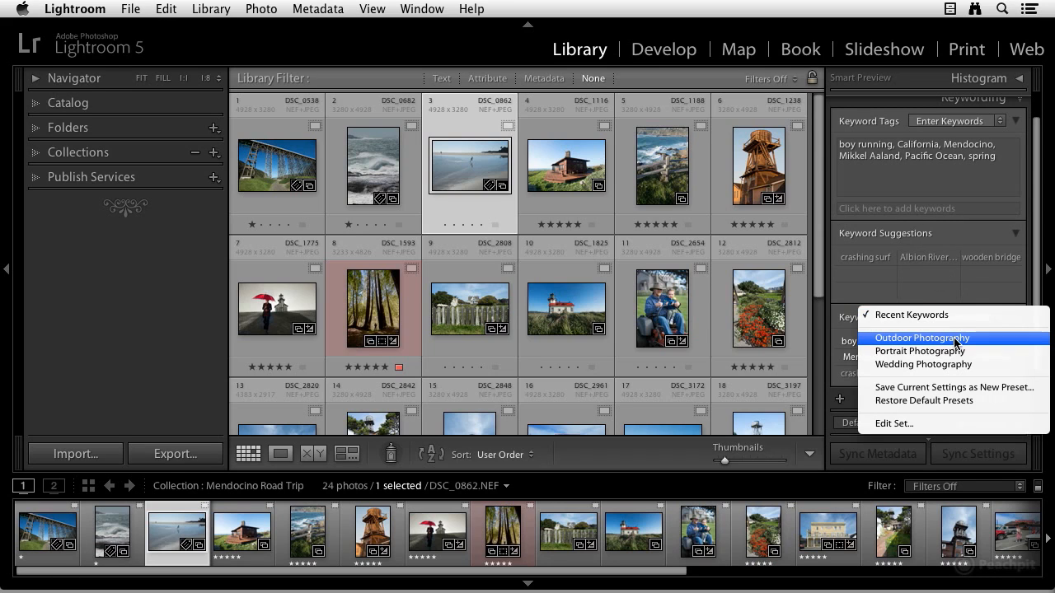
key(Escape)
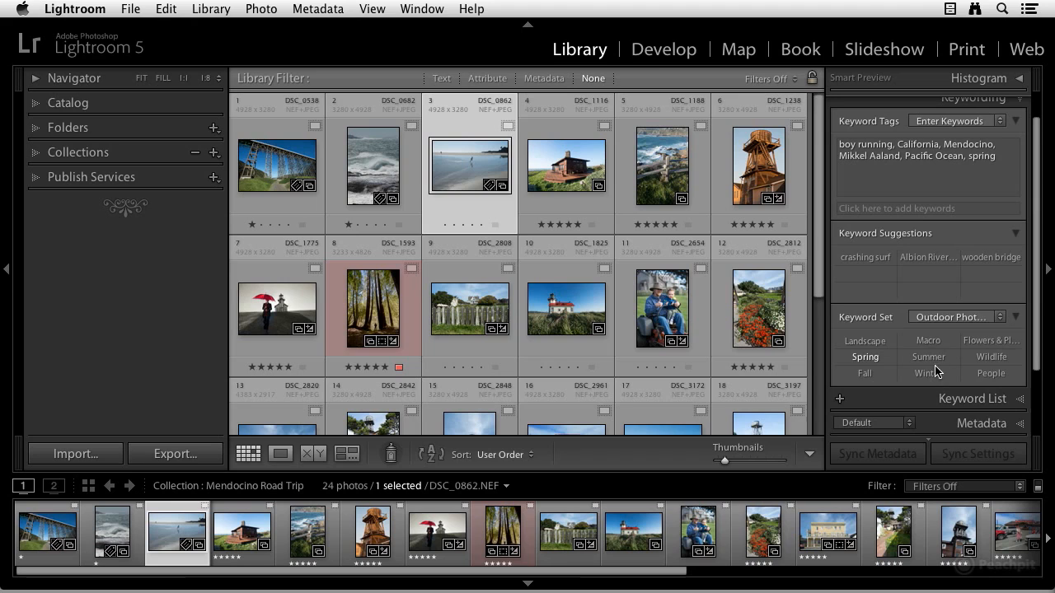
click(966, 316)
click(962, 329)
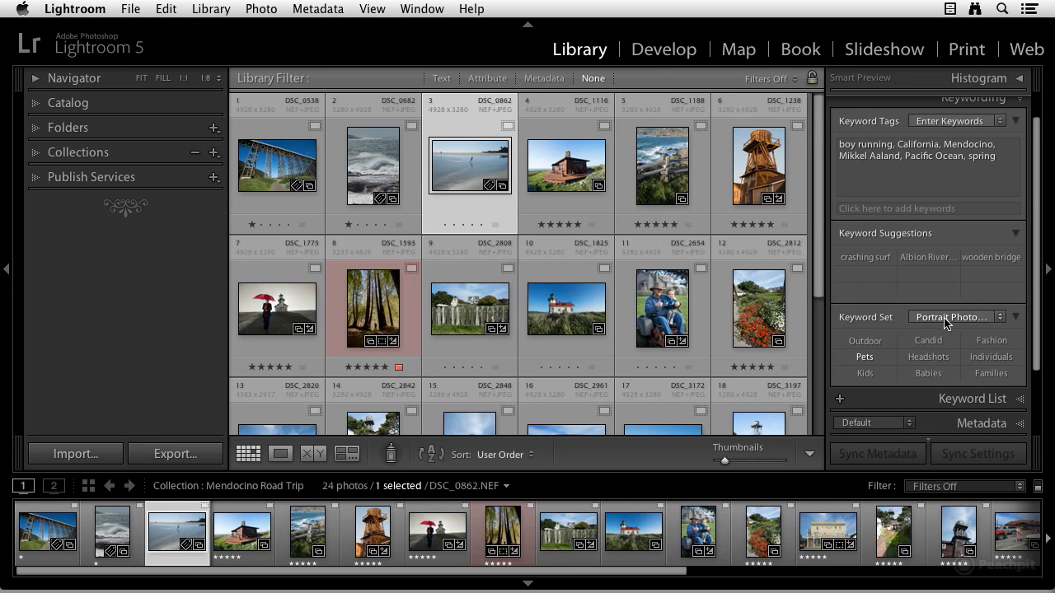
click(946, 322)
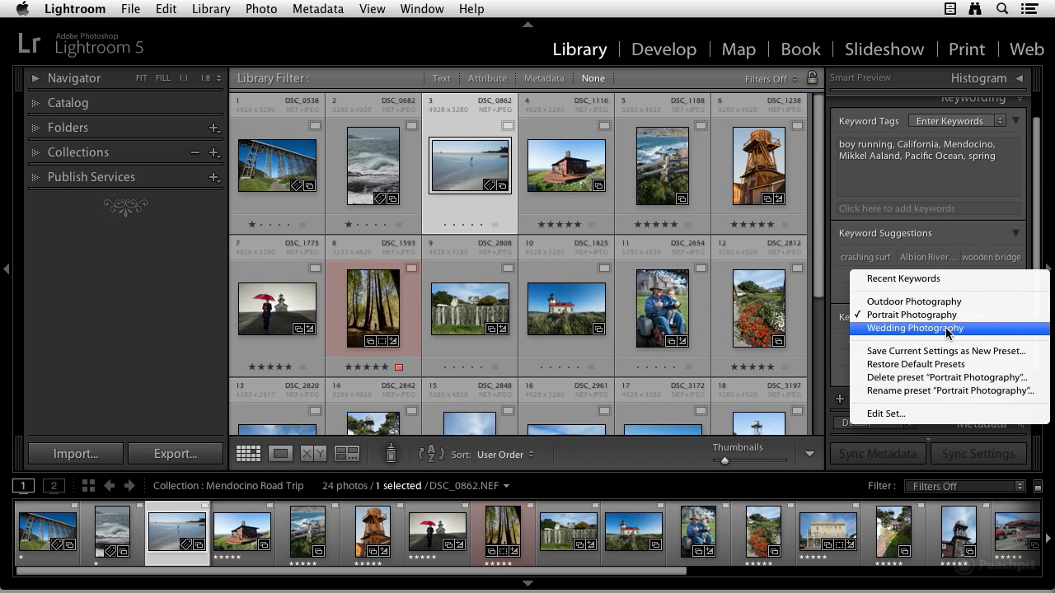
click(946, 328)
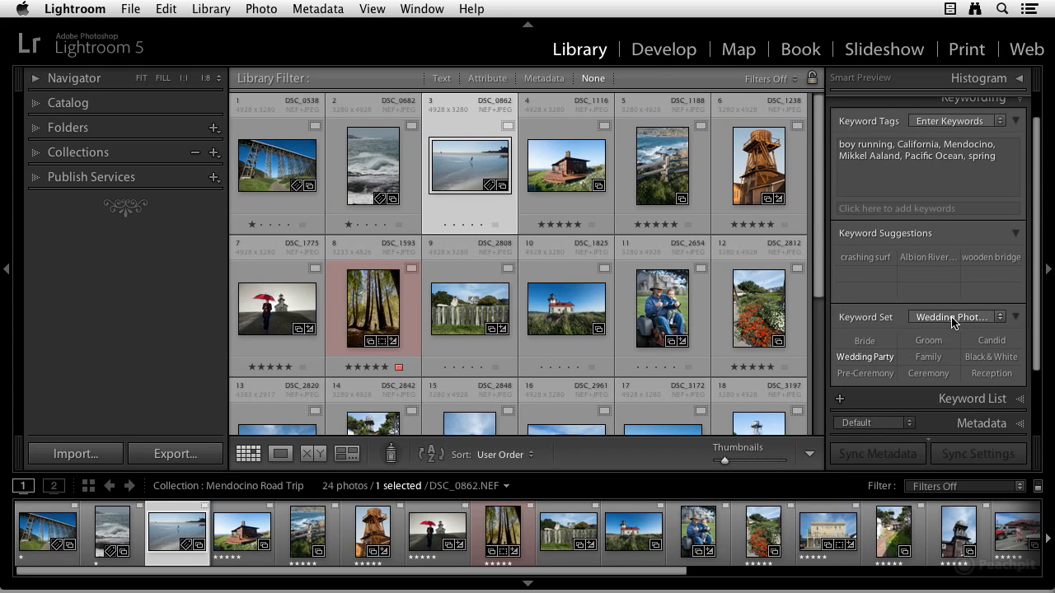
Open the Wedding Photography keyword set for editing, review its preset options and leave the dialog
click(952, 323)
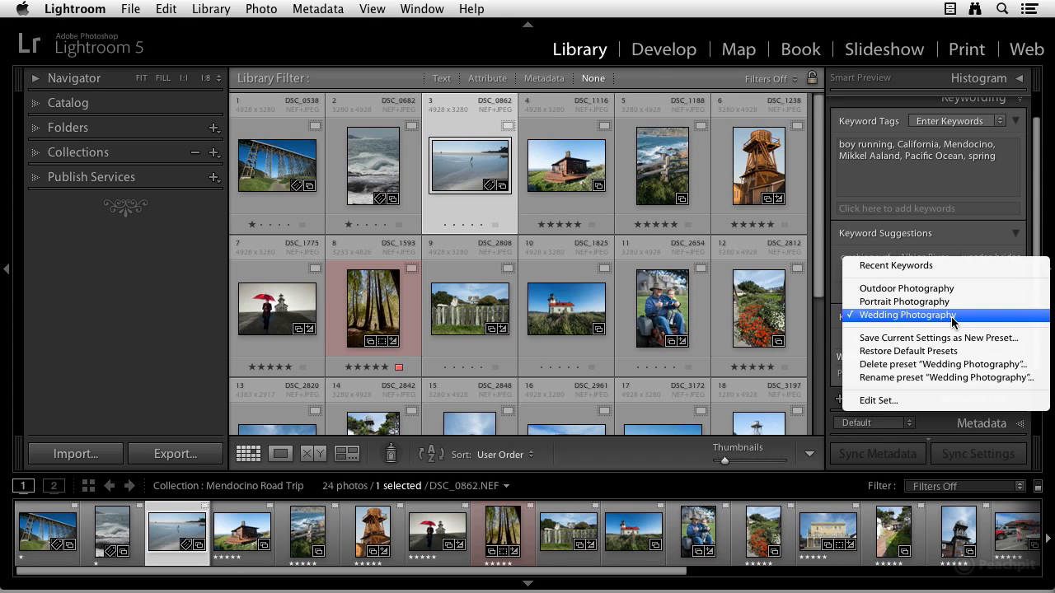
click(935, 407)
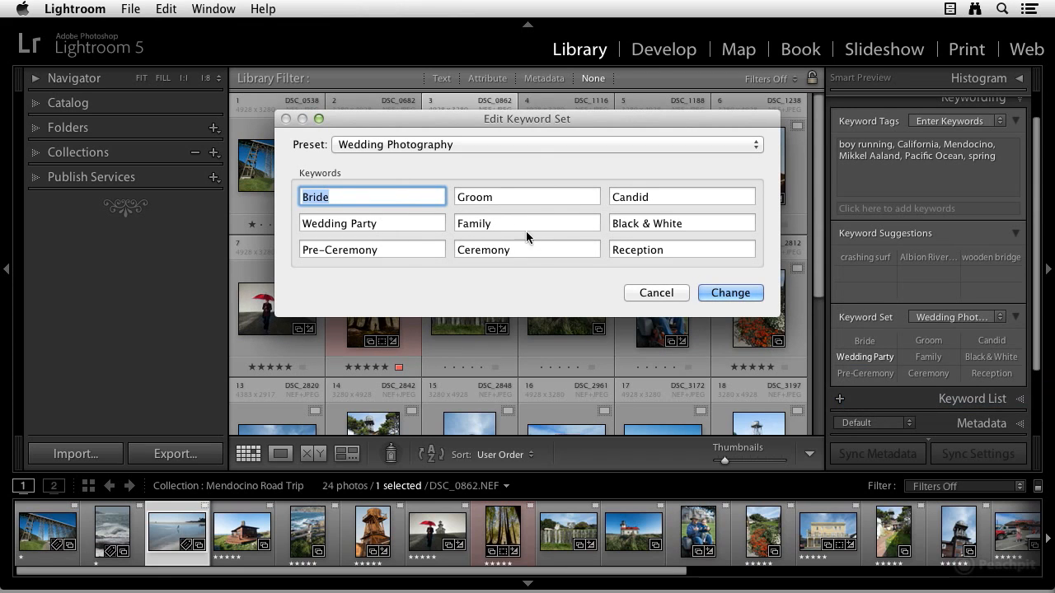
click(518, 144)
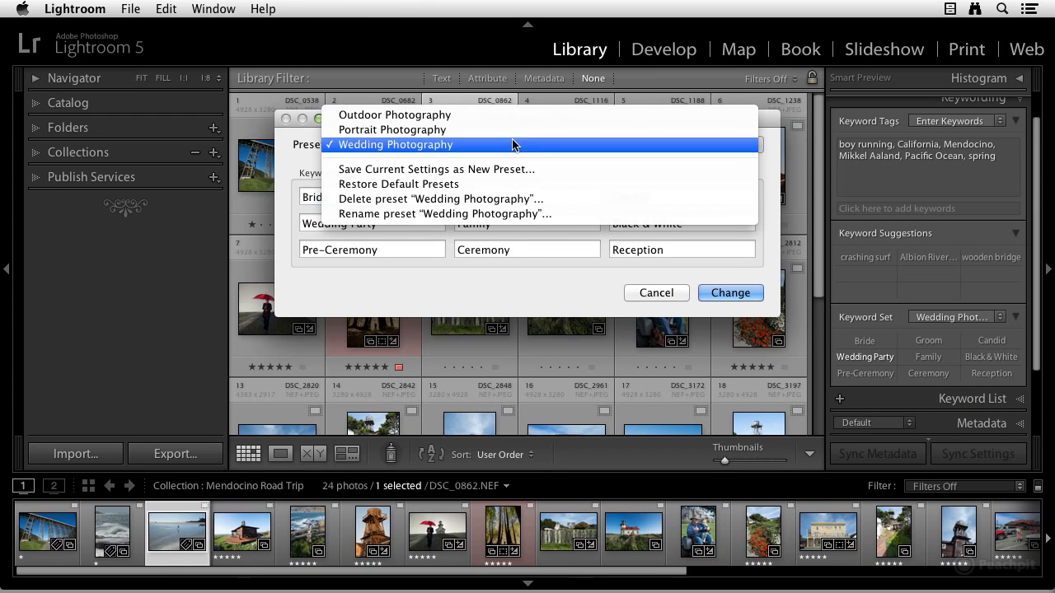
click(713, 182)
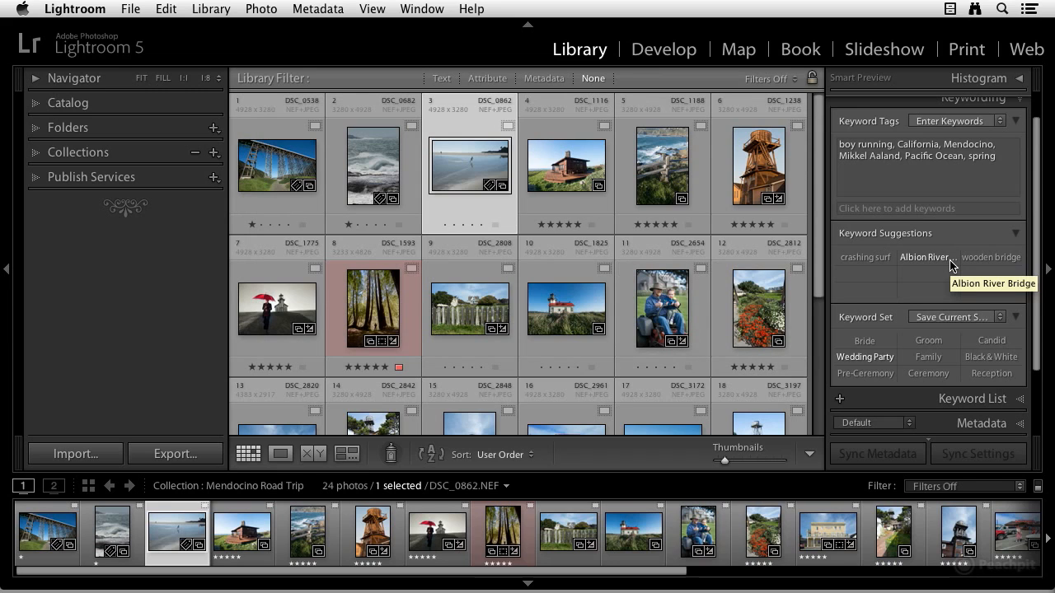
Expand the Keyword List to show the catalog's keywords and those assigned to beach photo DSC_0862
scroll(946, 313, down, 1)
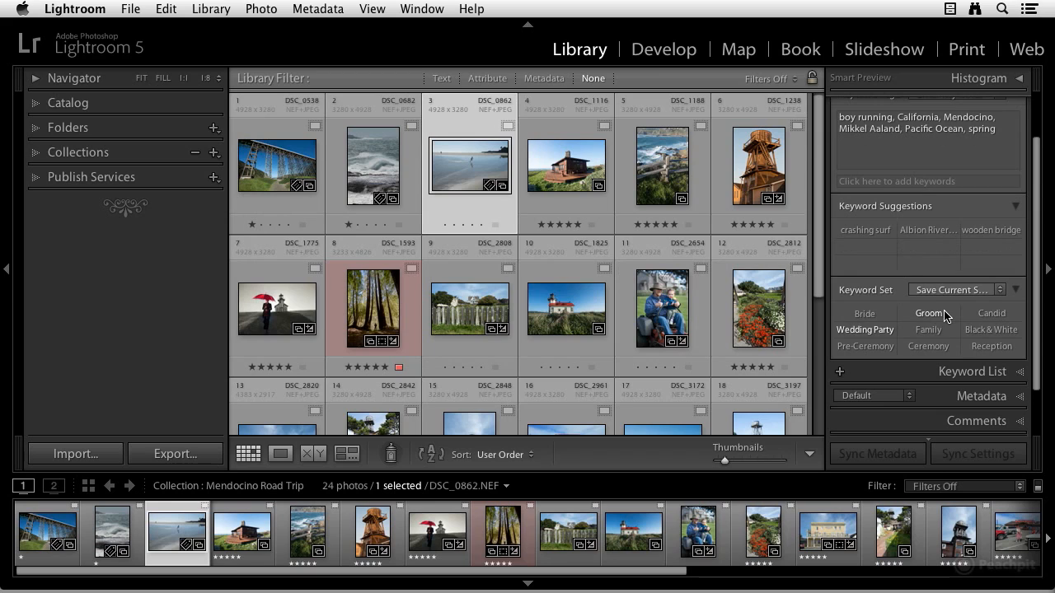
scroll(946, 315, down, 1)
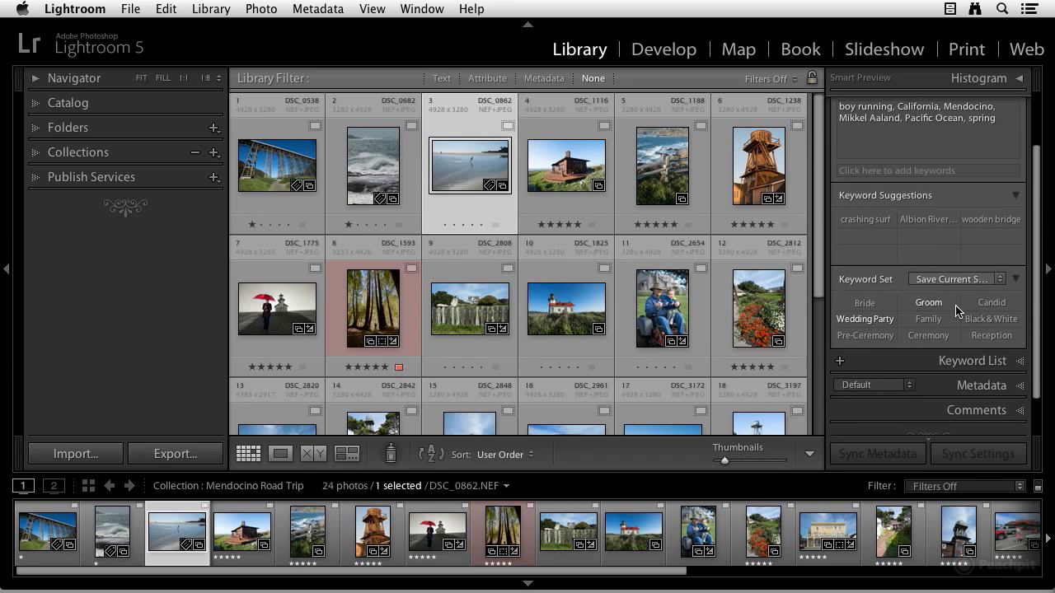
scroll(956, 310, down, 3)
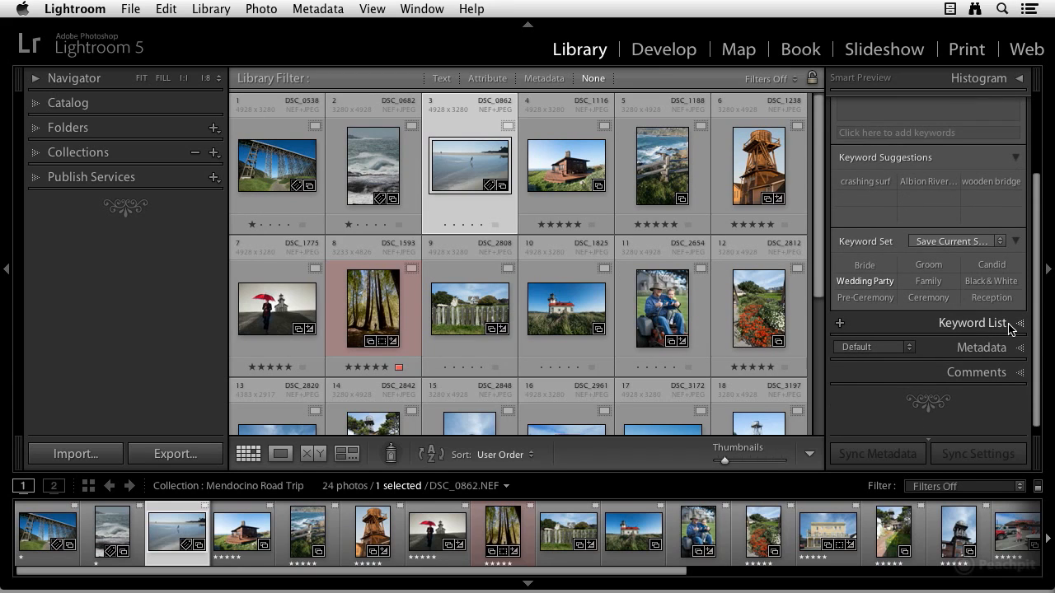
click(1020, 324)
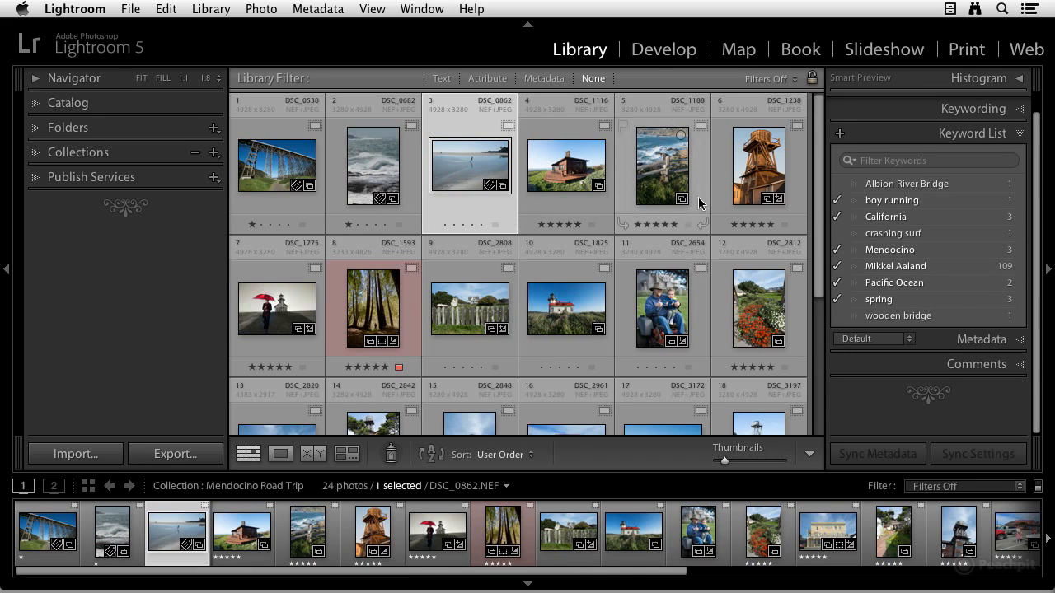
click(836, 217)
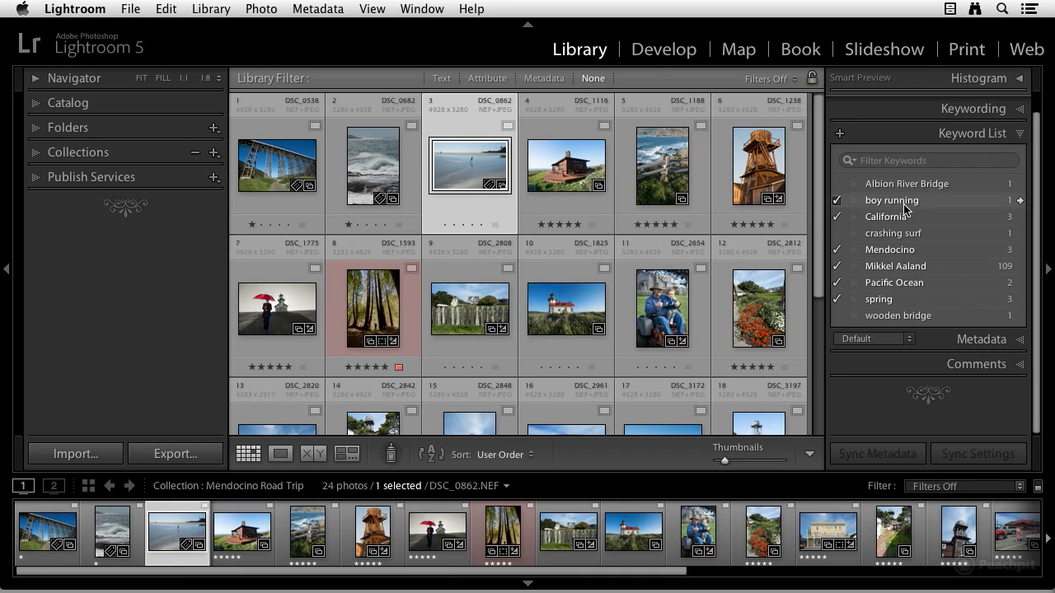
click(837, 216)
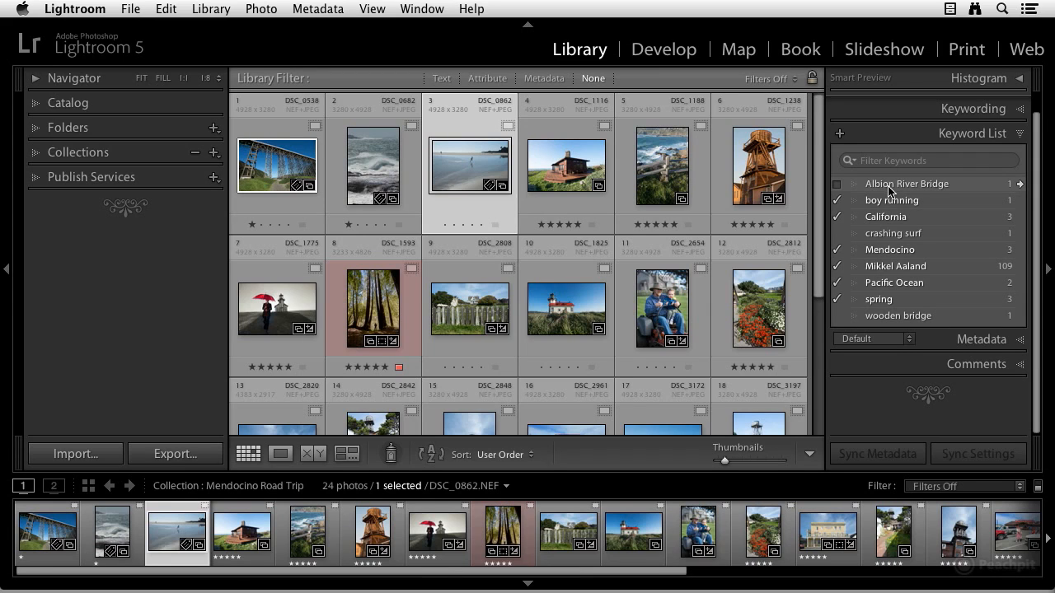
click(836, 201)
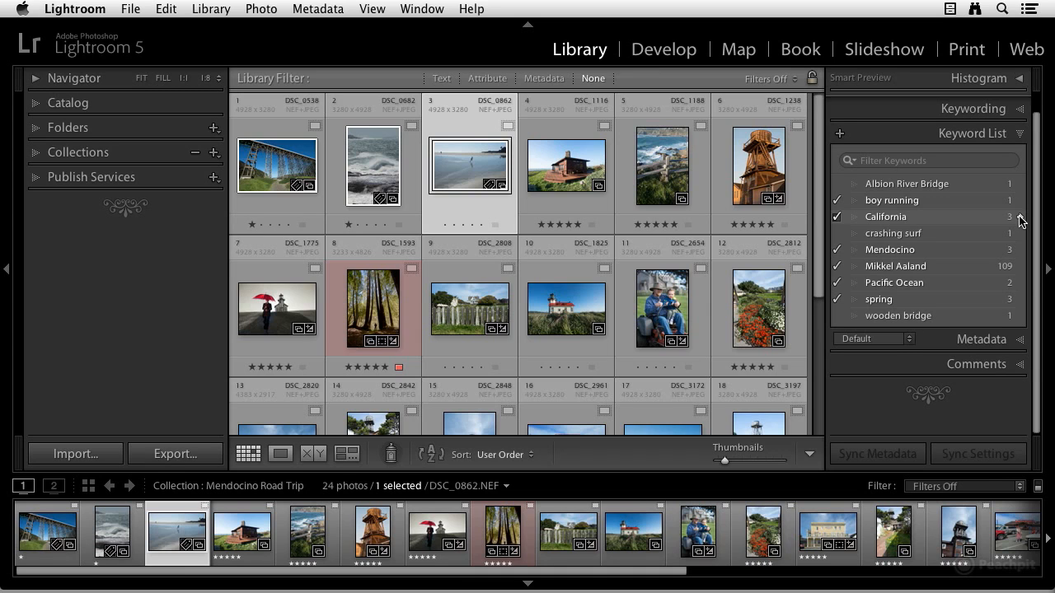
Filter the catalog to the photos tagged California and look through the keywords offered in the metadata filter
click(1021, 218)
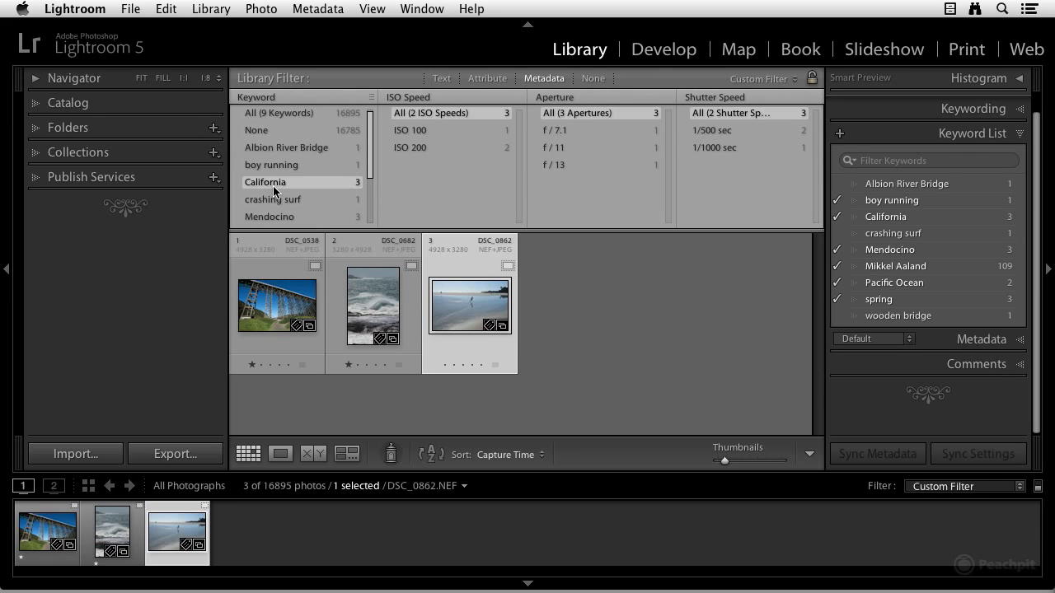
scroll(294, 169, down, 3)
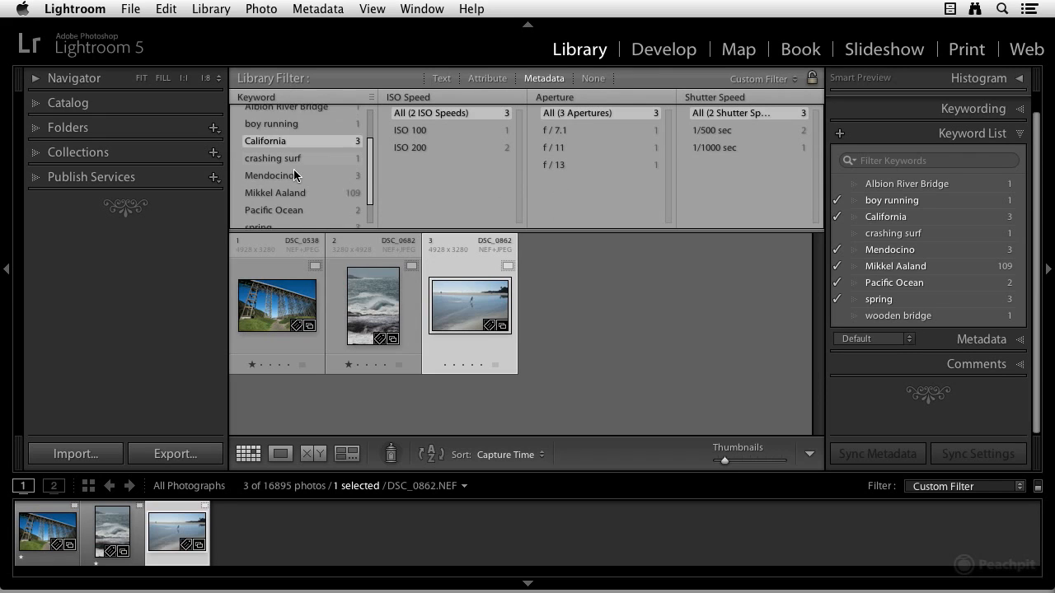
scroll(295, 167, up, 3)
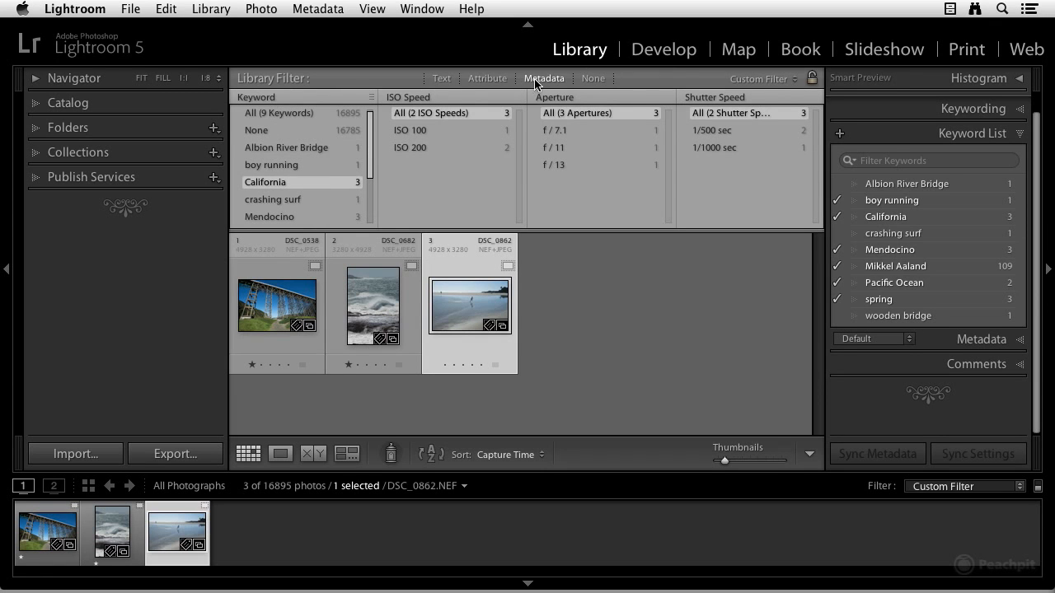
Turn off the library filter and reopen the Mendocino Road Trip collection with photo DSC_1188 selected
click(593, 78)
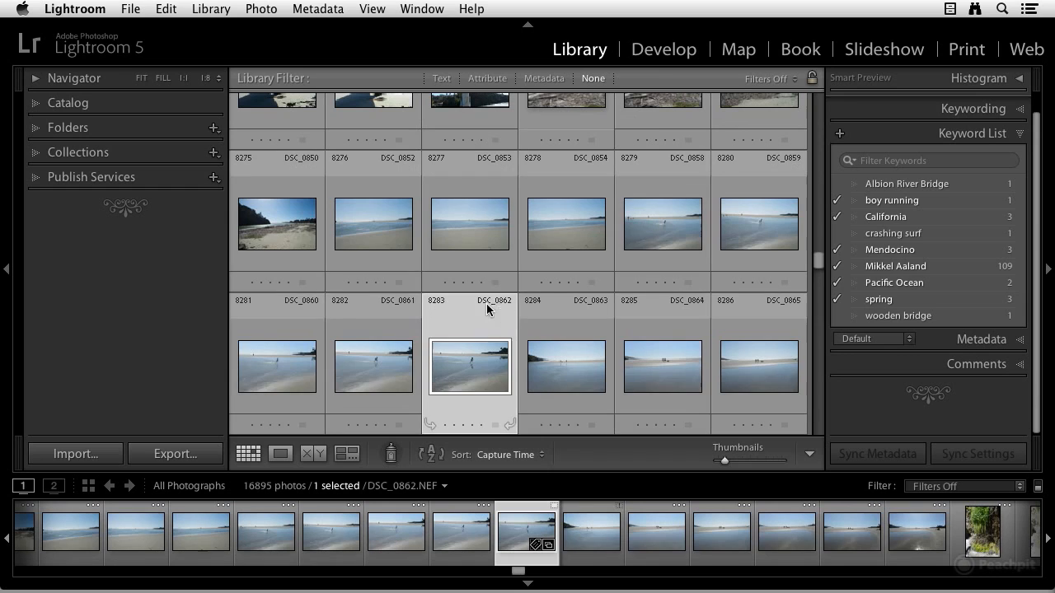
click(37, 154)
scroll(148, 290, down, 5)
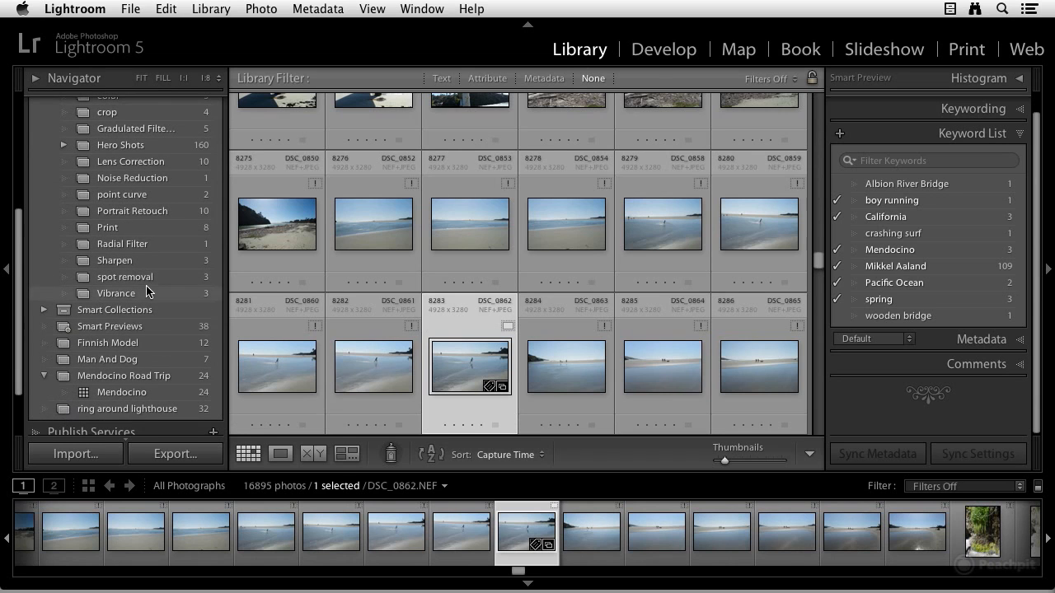
click(144, 376)
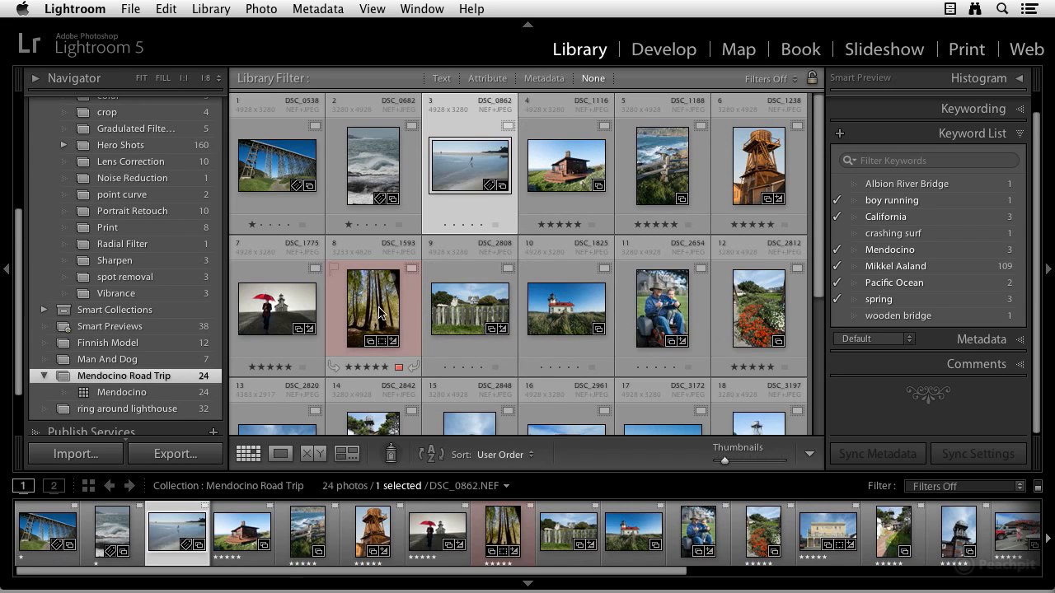
click(657, 198)
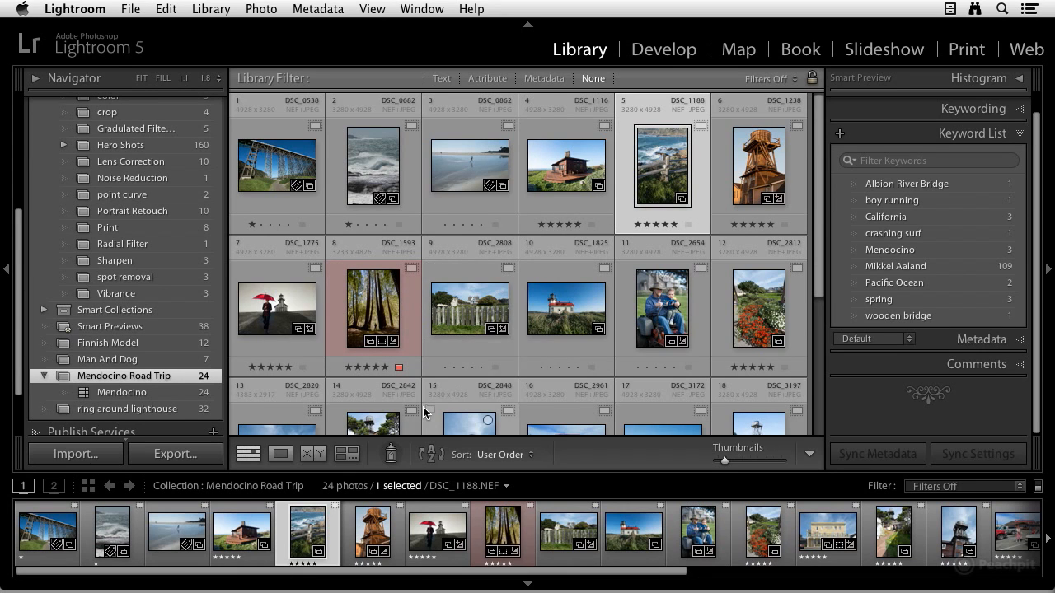
Use the Painter tool to apply a five-star rating to photos DSC_1238, DSC_2654, DSC_2808 and DSC_1825
click(393, 456)
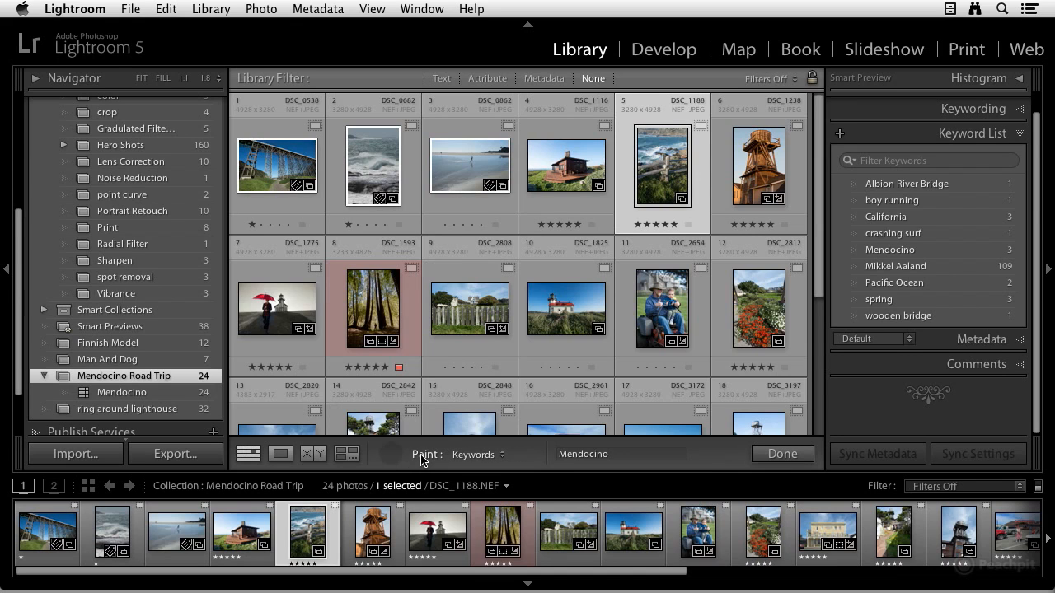
click(490, 458)
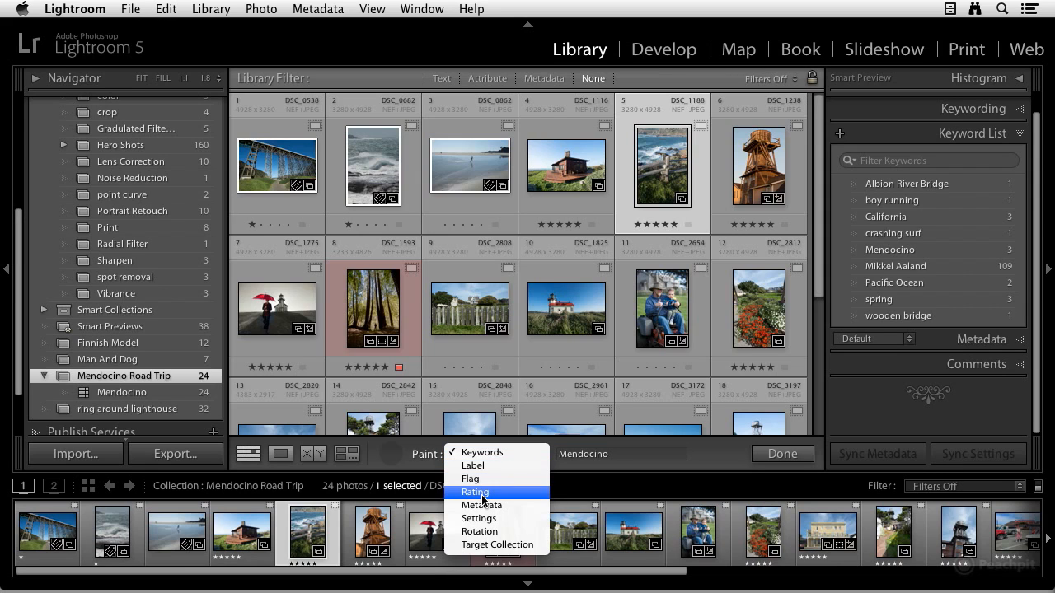
click(482, 494)
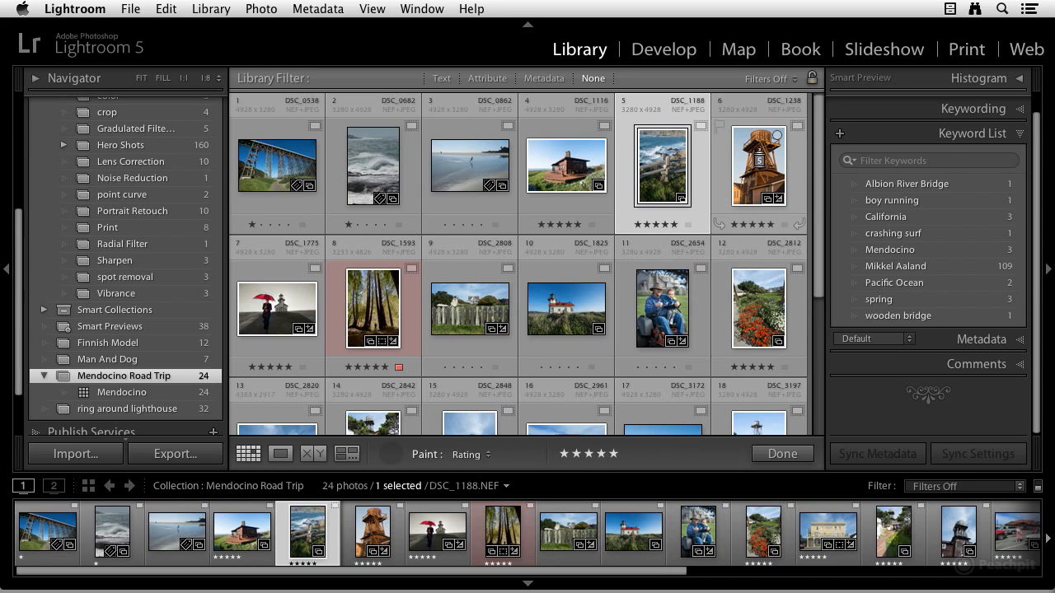
click(760, 161)
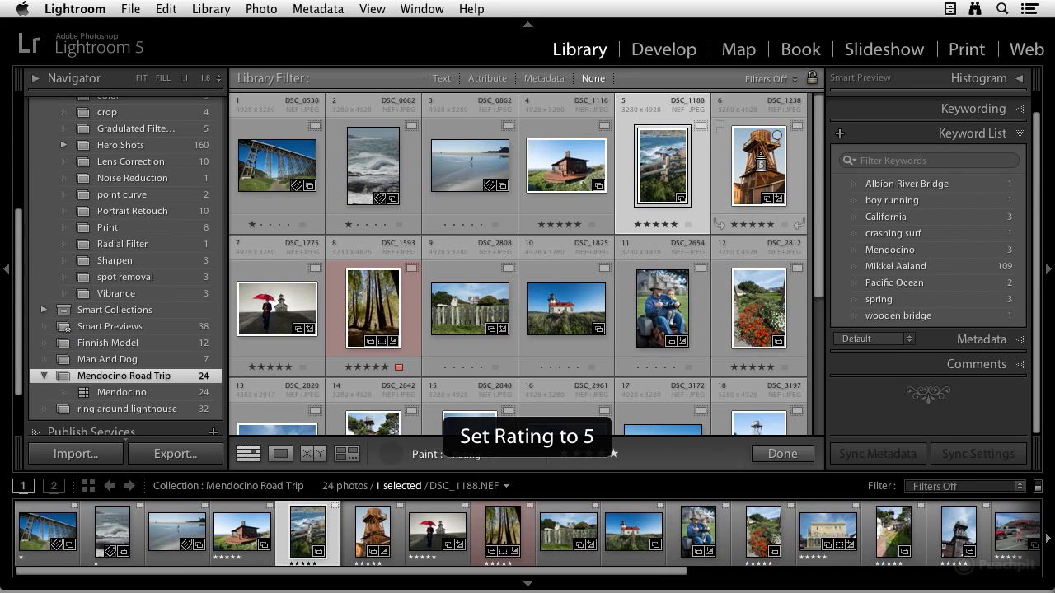
click(666, 309)
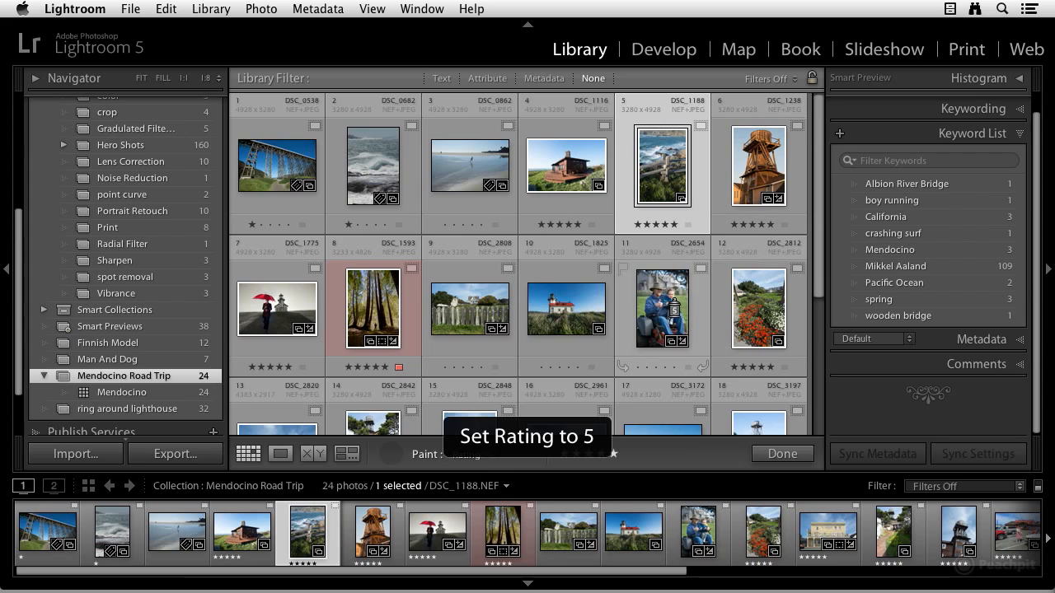
click(476, 310)
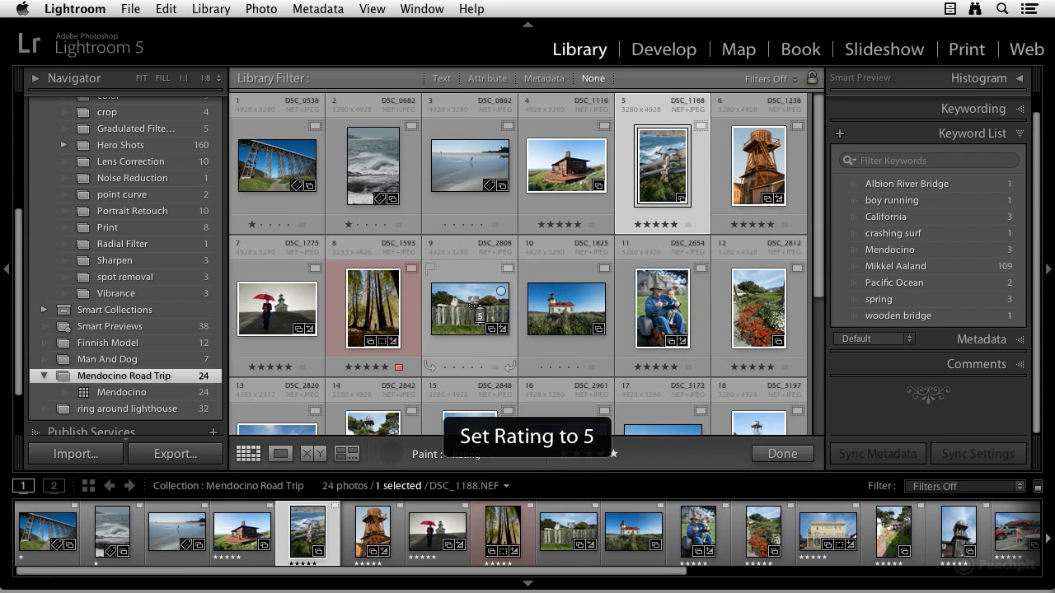
click(574, 313)
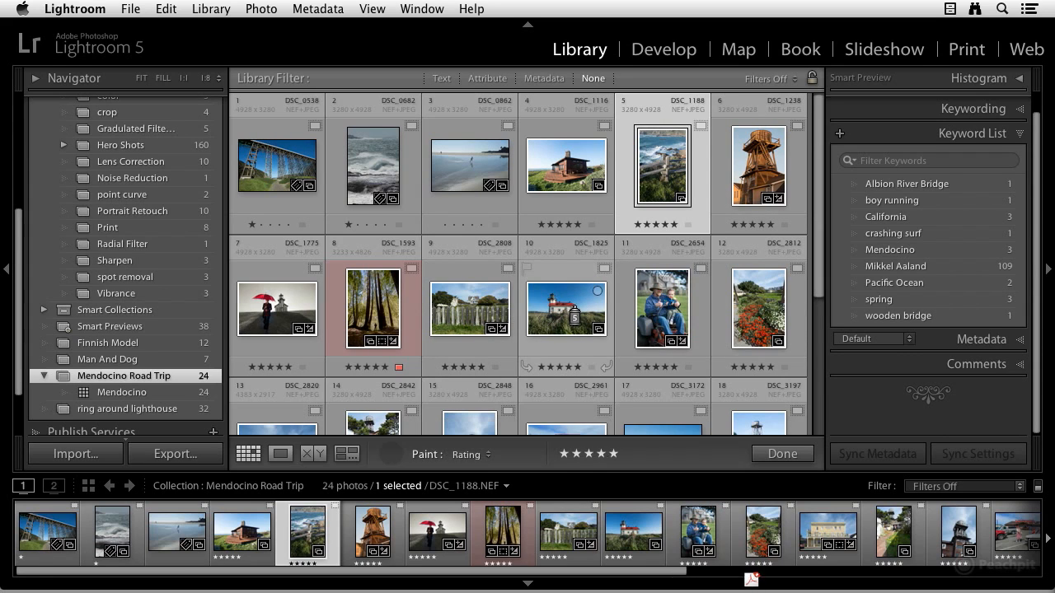
Set the Painter to Keywords and paint Mendocino onto the row of photos from DSC_2820 to DSC_3197
click(473, 455)
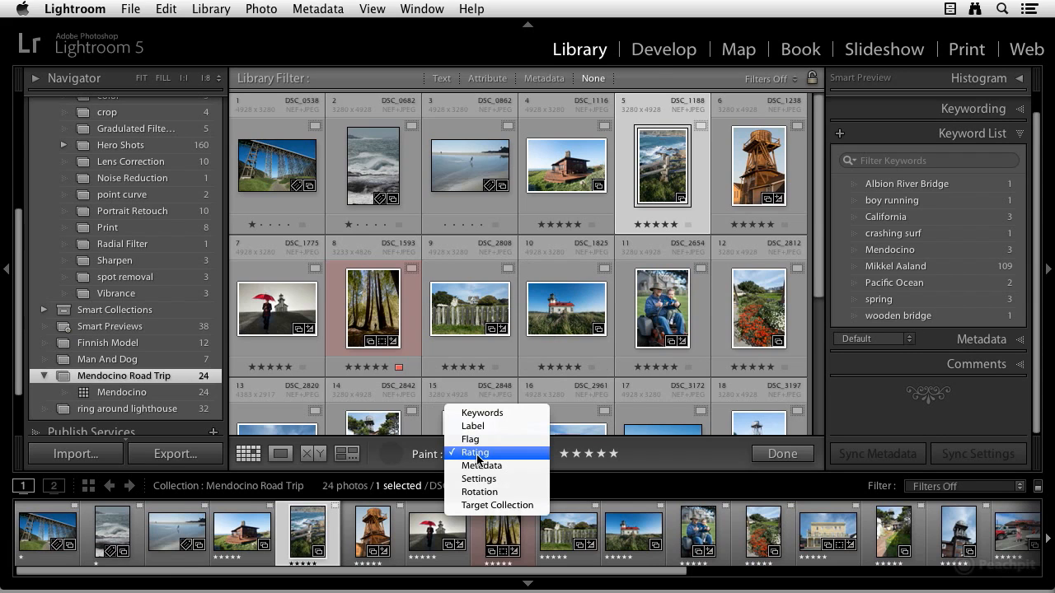
click(488, 415)
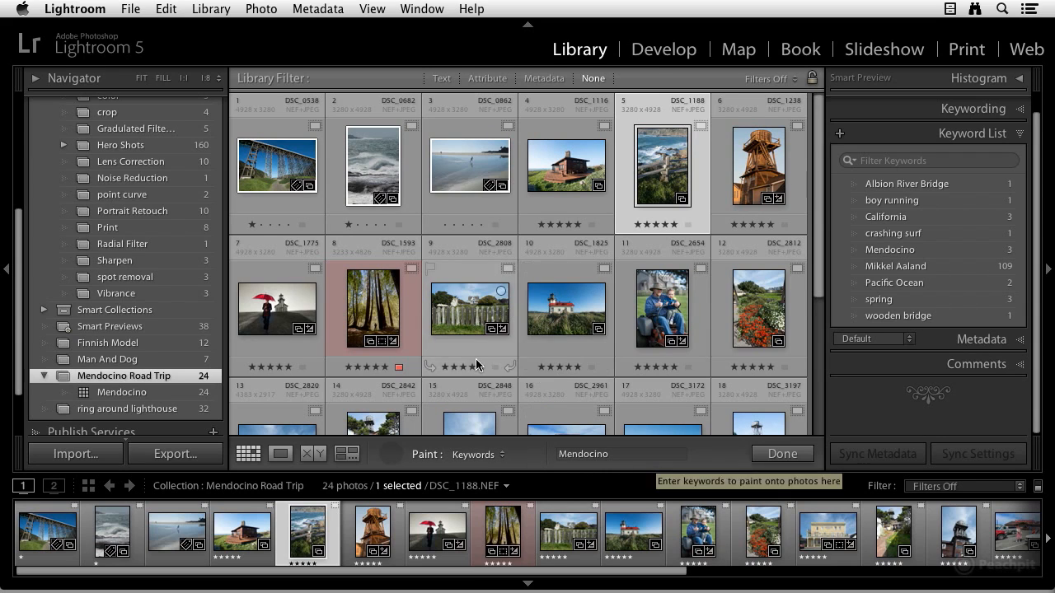
scroll(405, 318, down, 3)
scroll(405, 317, down, 2)
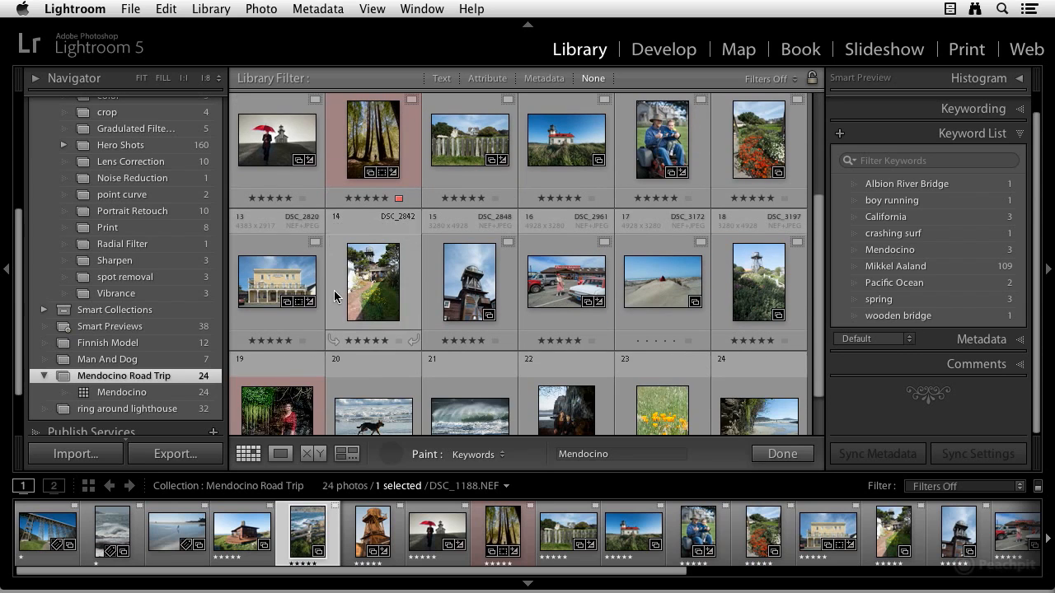
click(276, 291)
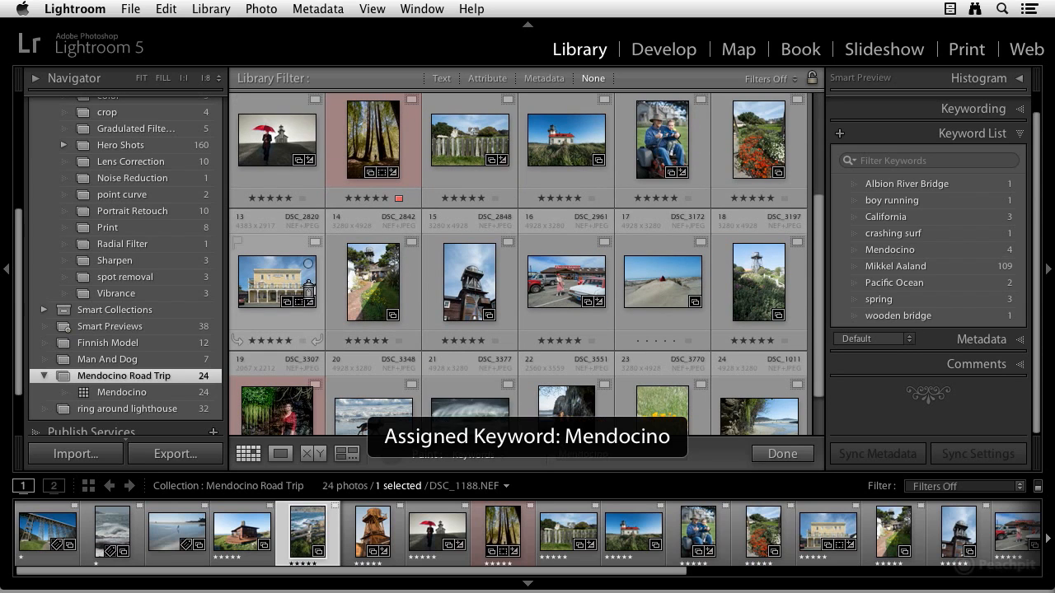
click(372, 291)
click(497, 292)
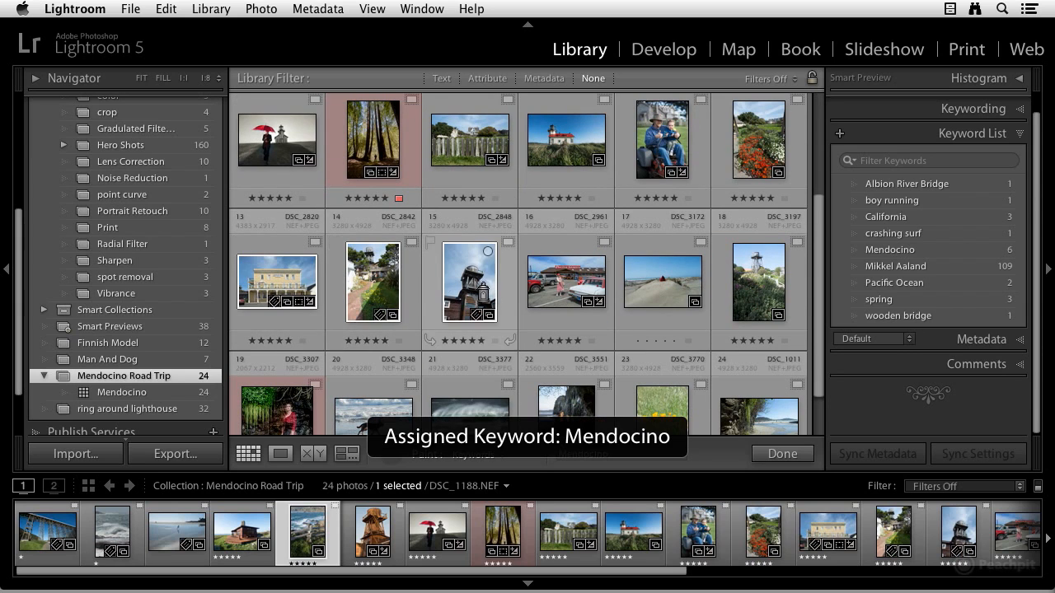
click(577, 293)
click(683, 295)
click(755, 289)
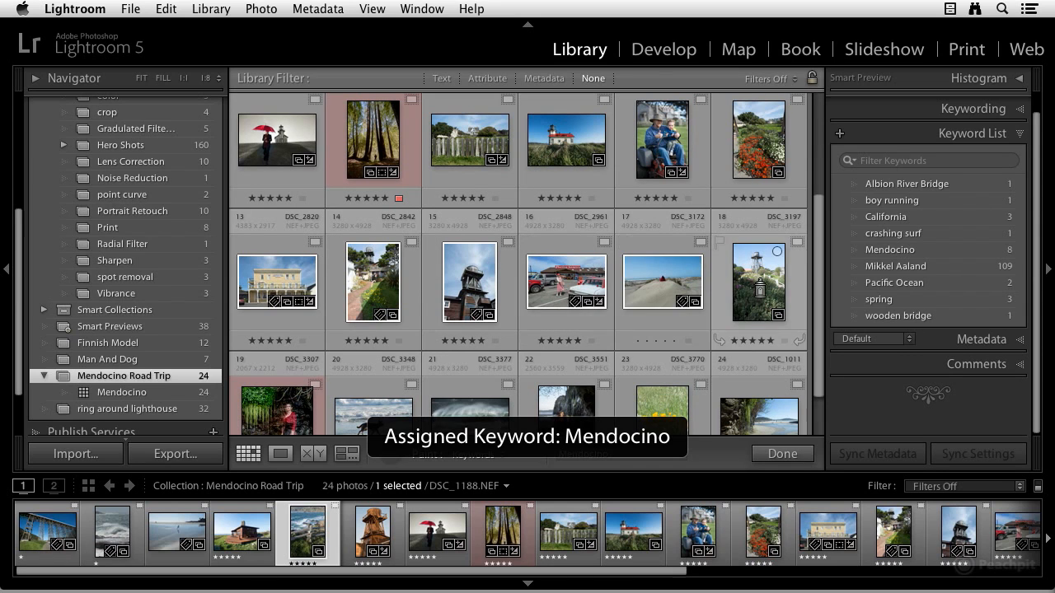
Paint the keyword Mendocino onto photos DSC_3307, DSC_3348, DSC_3377, DSC_3551 and DSC_3770 in the last row
scroll(413, 346, down, 2)
click(288, 363)
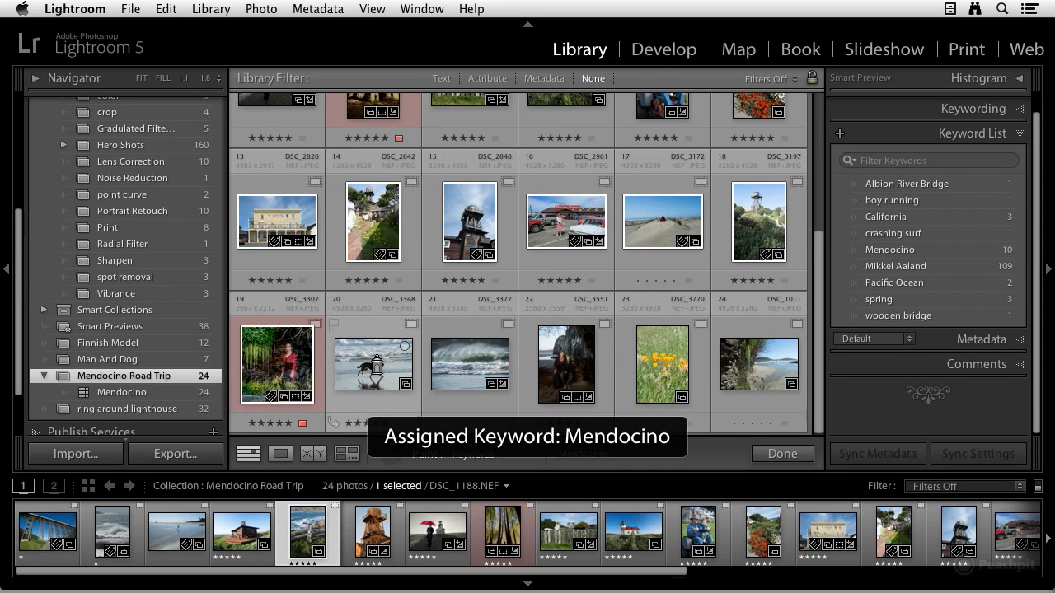
click(376, 365)
click(477, 365)
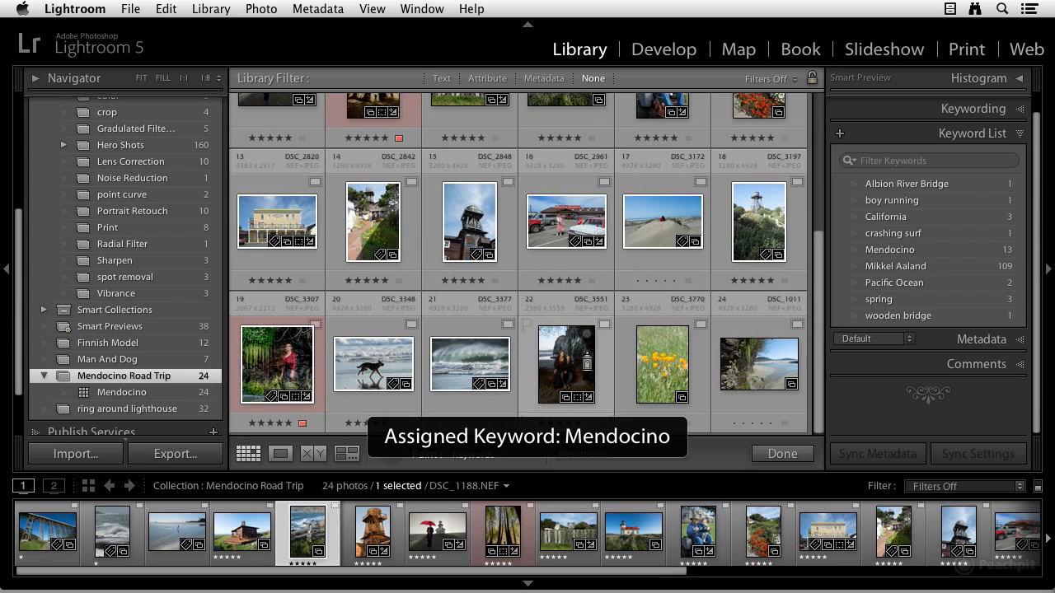
click(580, 363)
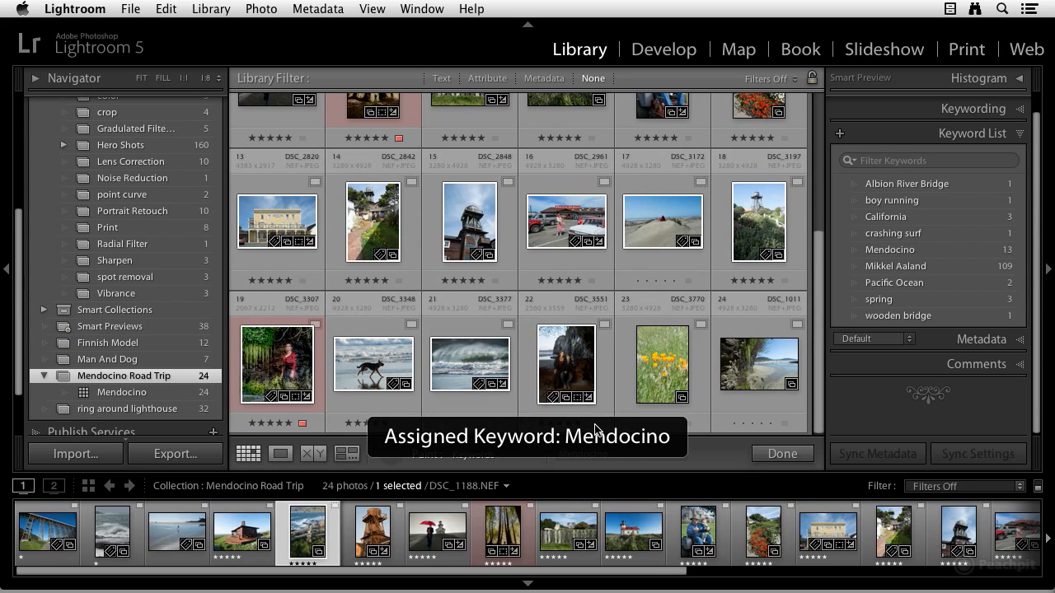
click(664, 376)
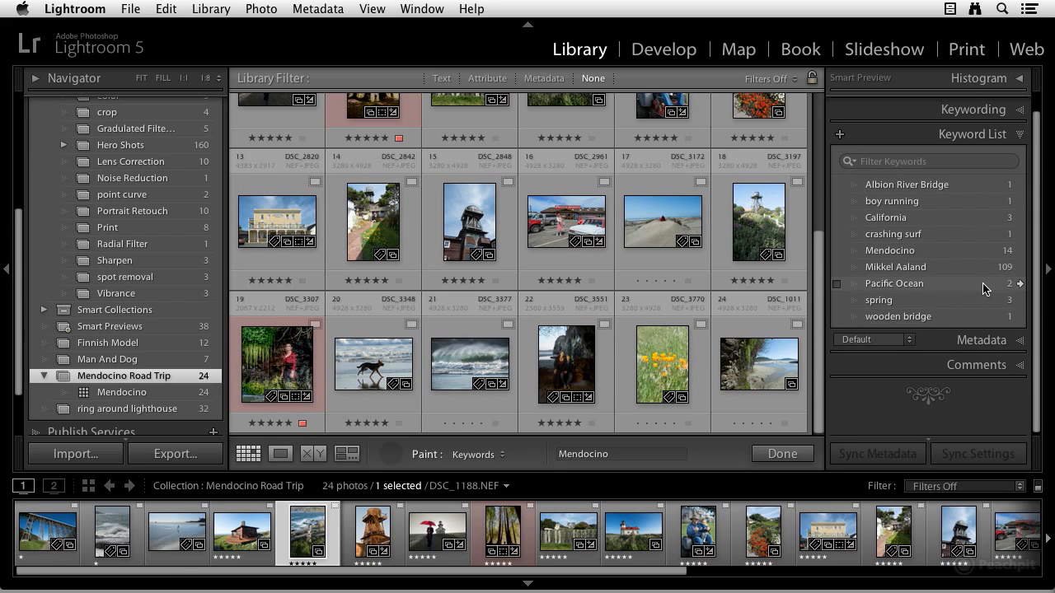
Review the collection's keywords with the metadata filter, turn the filter off and put the Painter tool away
click(546, 79)
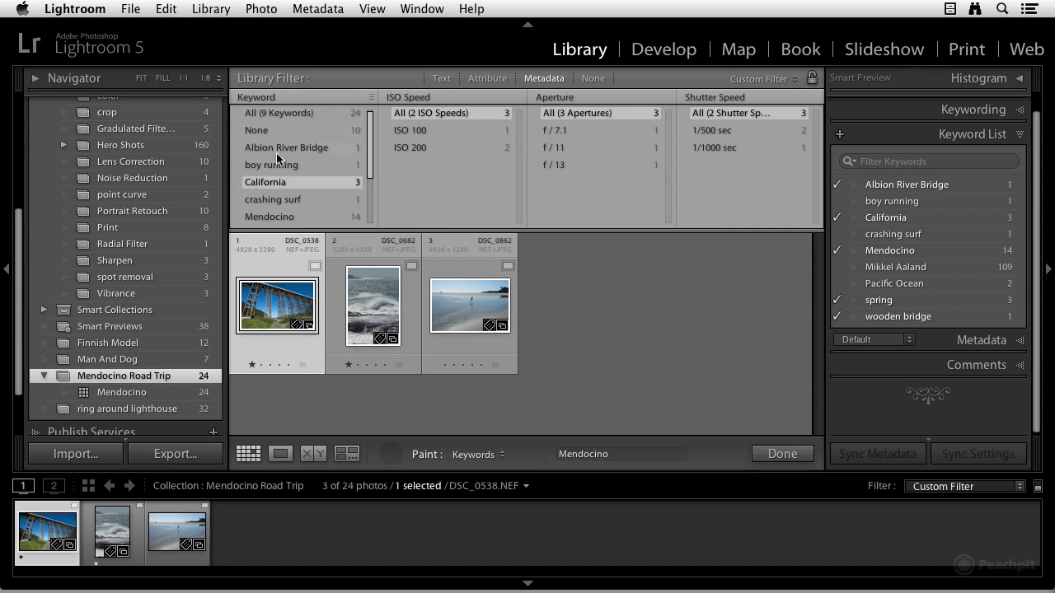
scroll(280, 161, down, 3)
scroll(291, 168, up, 3)
click(592, 77)
click(390, 454)
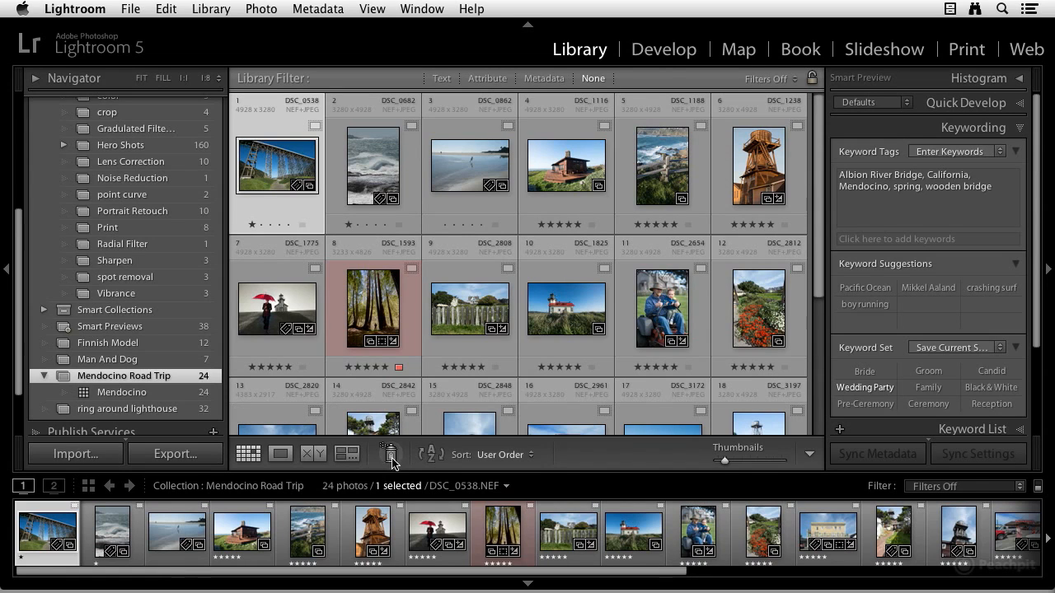
Open the export settings for photo DSC_0538, review the metadata inclusion options and leave without exporting
click(177, 455)
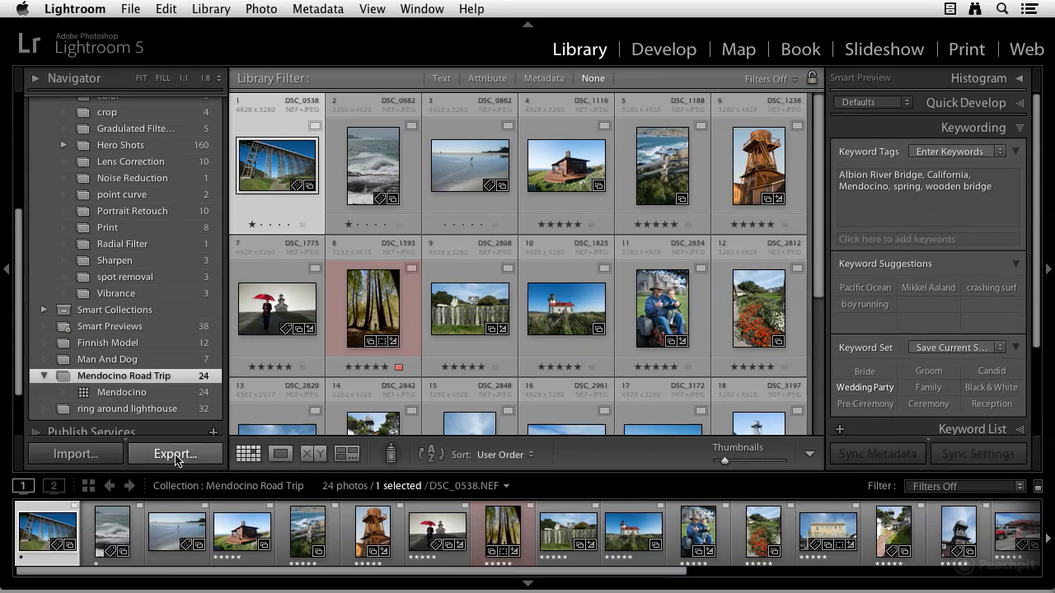
scroll(469, 367, down, 5)
scroll(469, 364, down, 8)
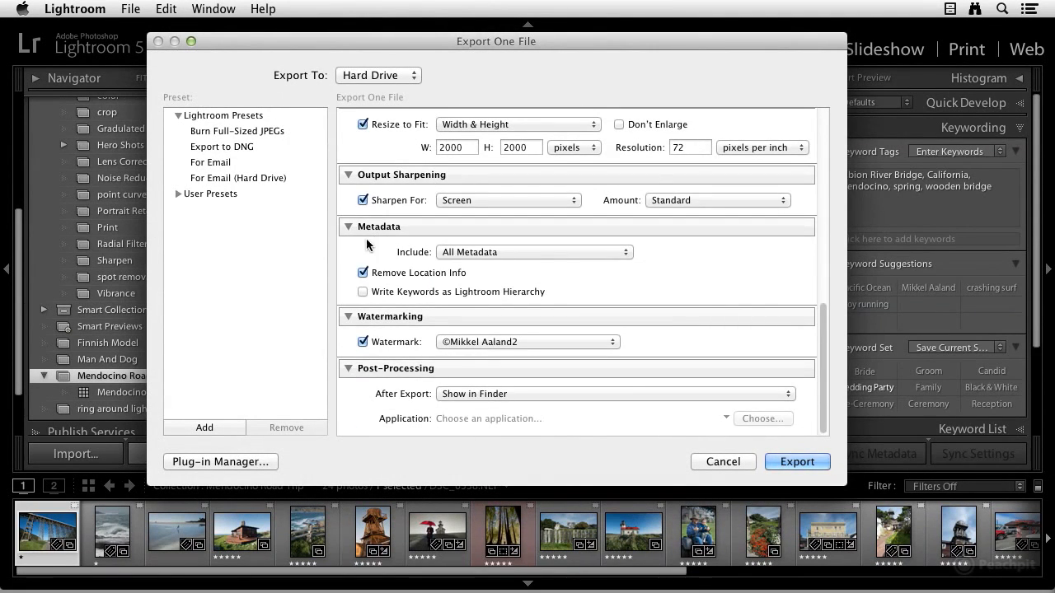
click(503, 252)
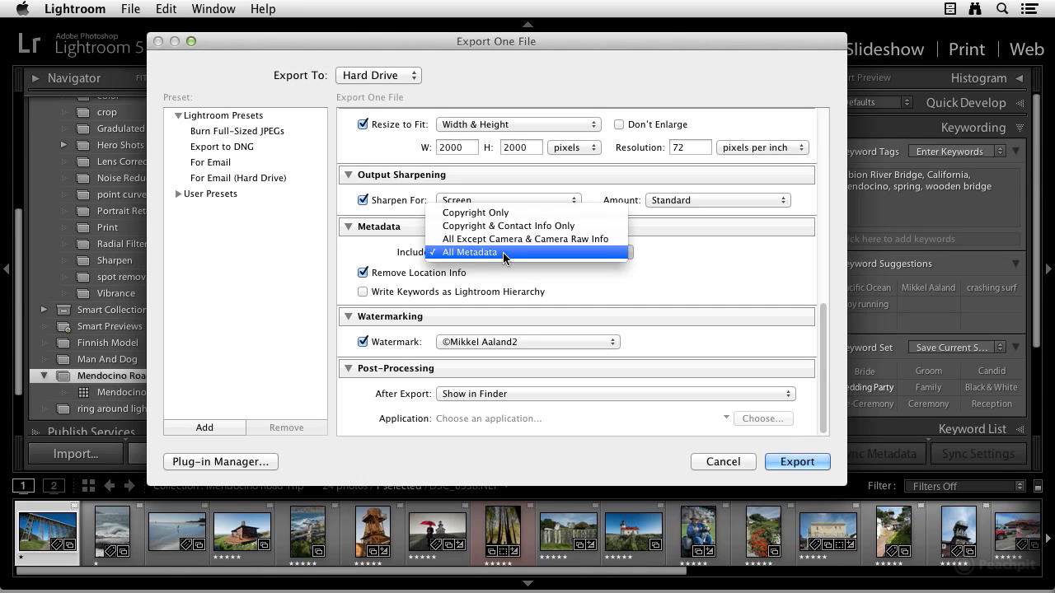
click(503, 253)
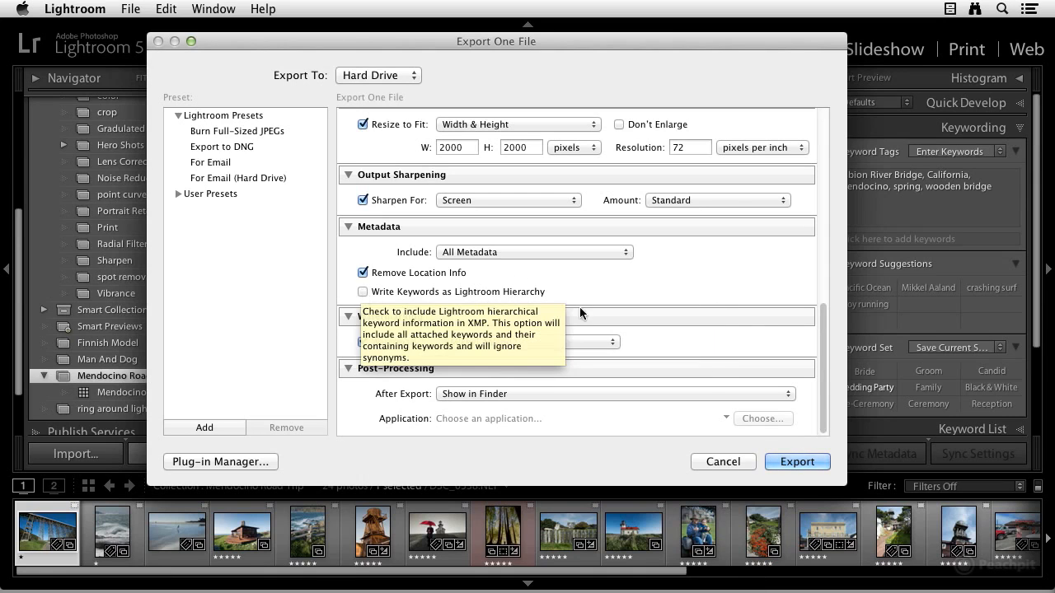
click(569, 251)
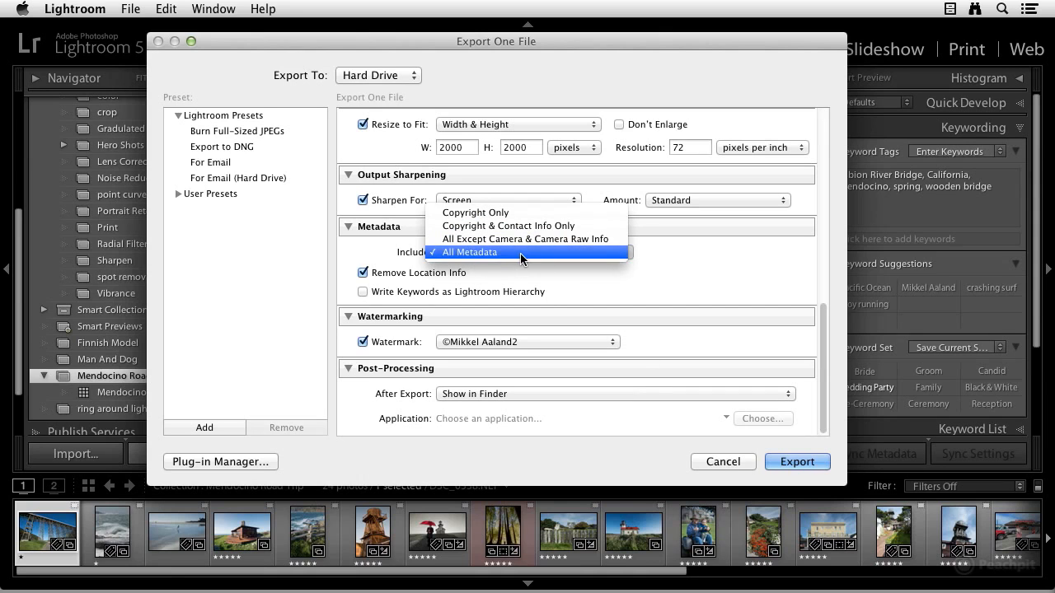
click(752, 469)
click(723, 462)
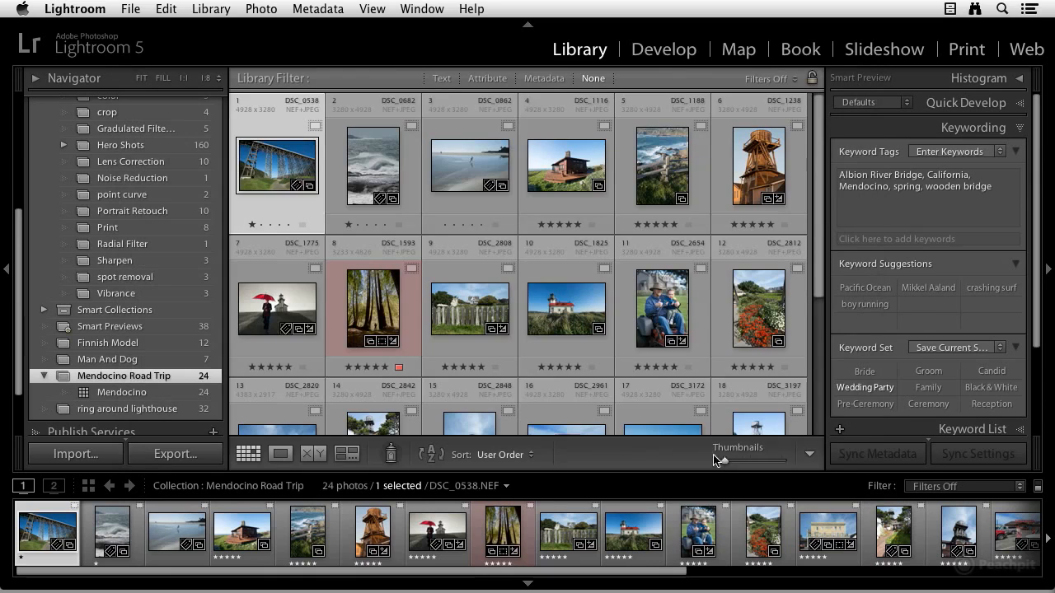
Expand the Keyword List and nest the keyword boy running under Albion River Bridge
scroll(946, 313, down, 2)
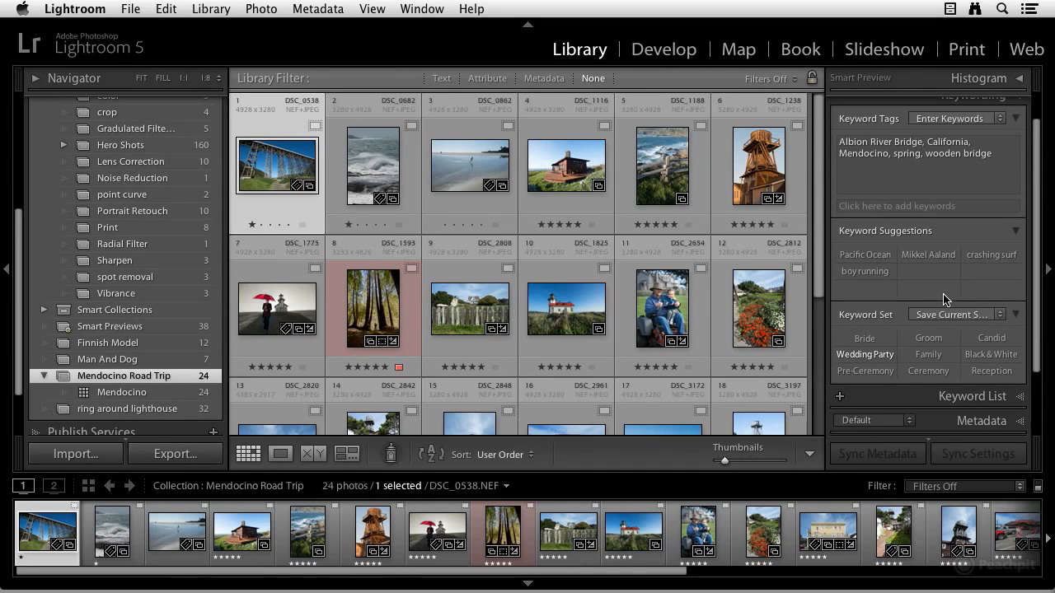
scroll(948, 303, down, 3)
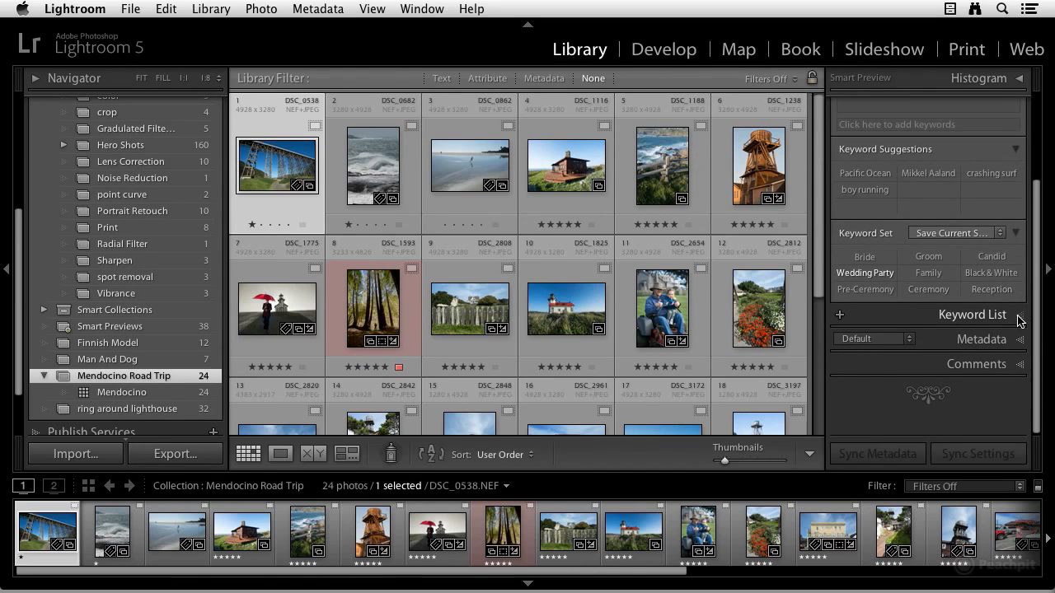
click(1018, 315)
drag(876, 201, 922, 189)
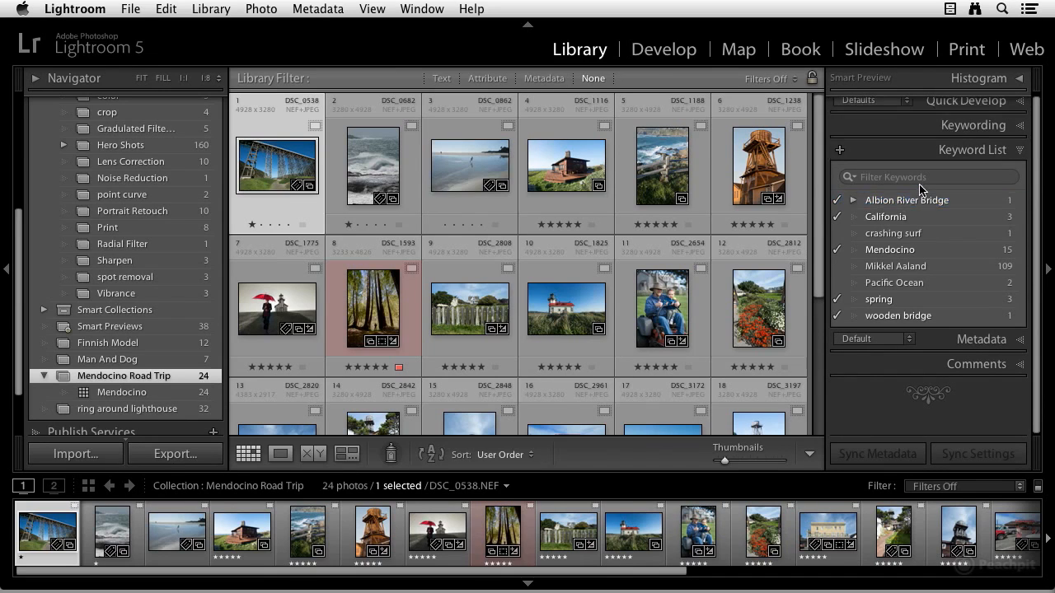
Inspect the keyword nested under Albion River Bridge, collapse it again and review the commands available for the parent keyword
click(854, 201)
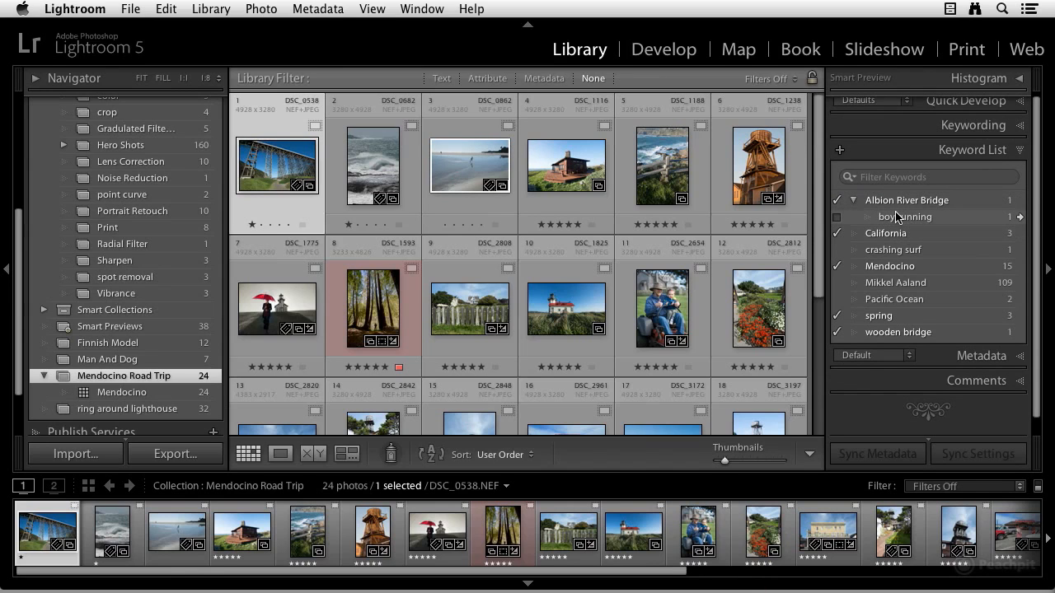
click(853, 202)
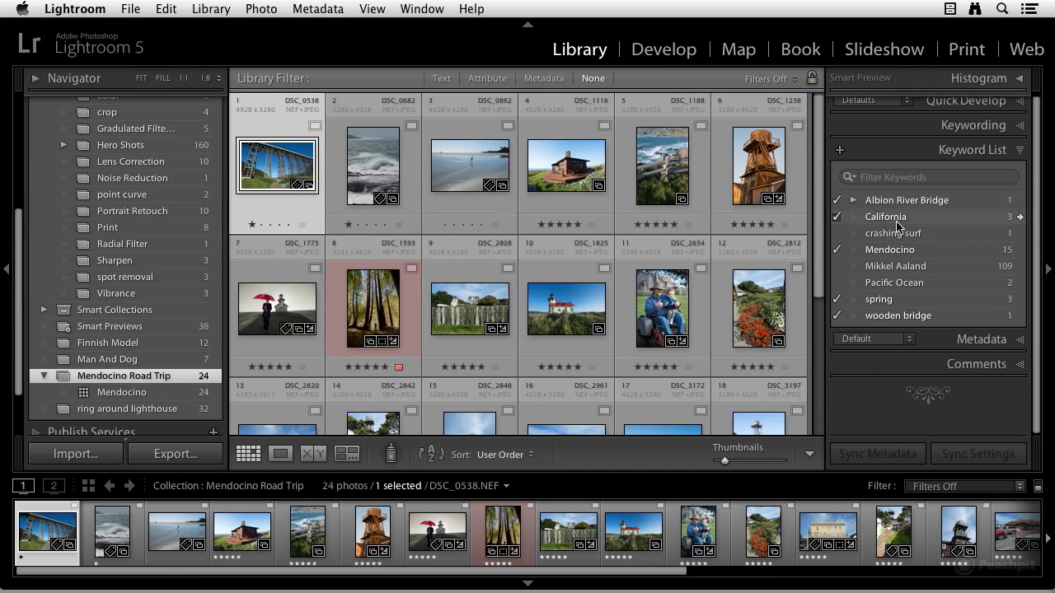
click(886, 178)
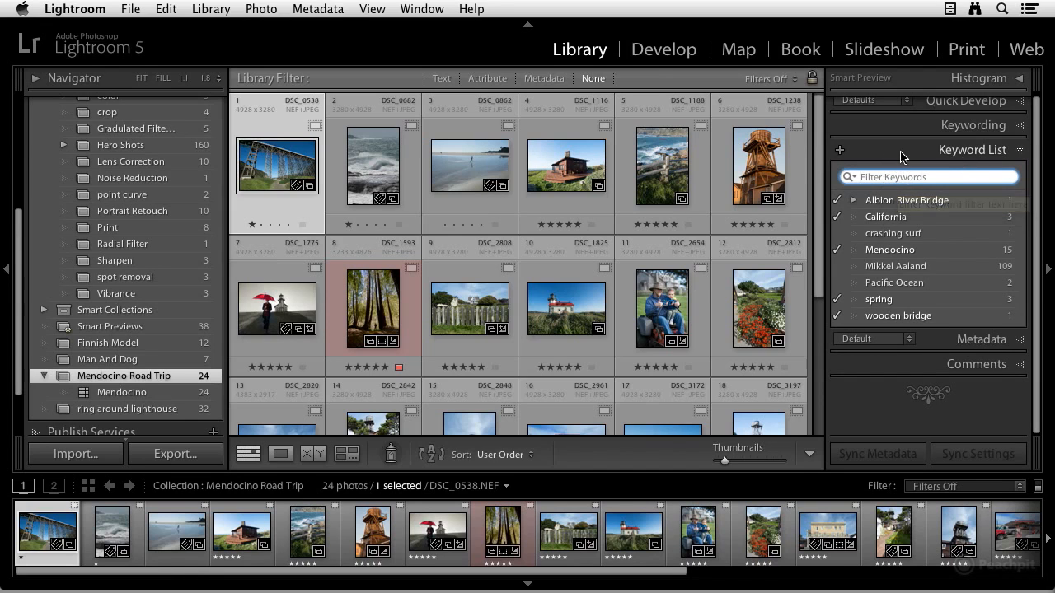
right_click(888, 203)
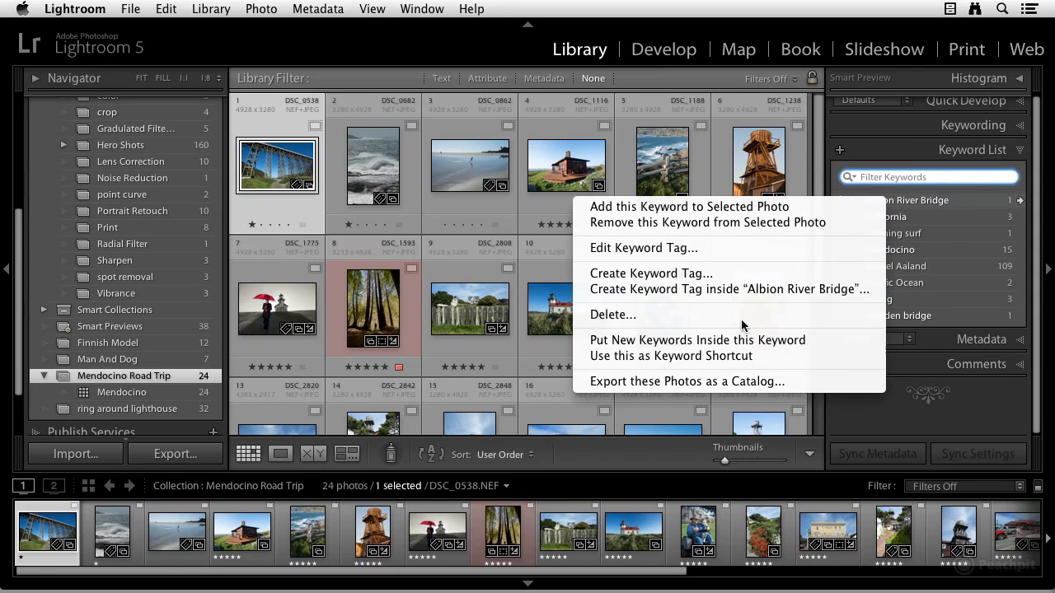
click(839, 176)
scroll(894, 202, up, 1)
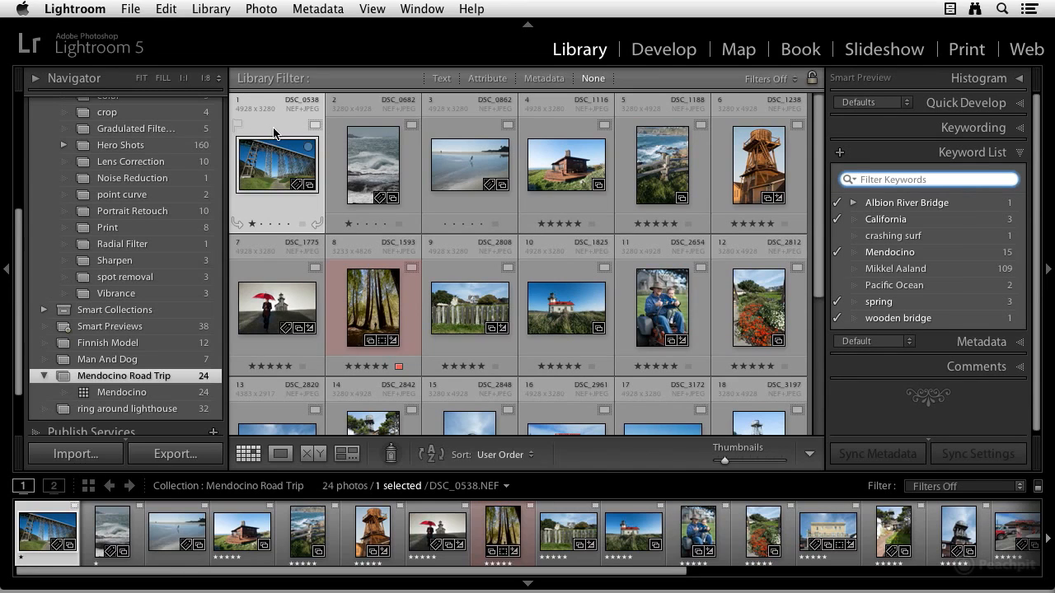
Select the first-row photos DSC_0538 through DSC_1238 together and show their combined keyword tags
shift+click(744, 163)
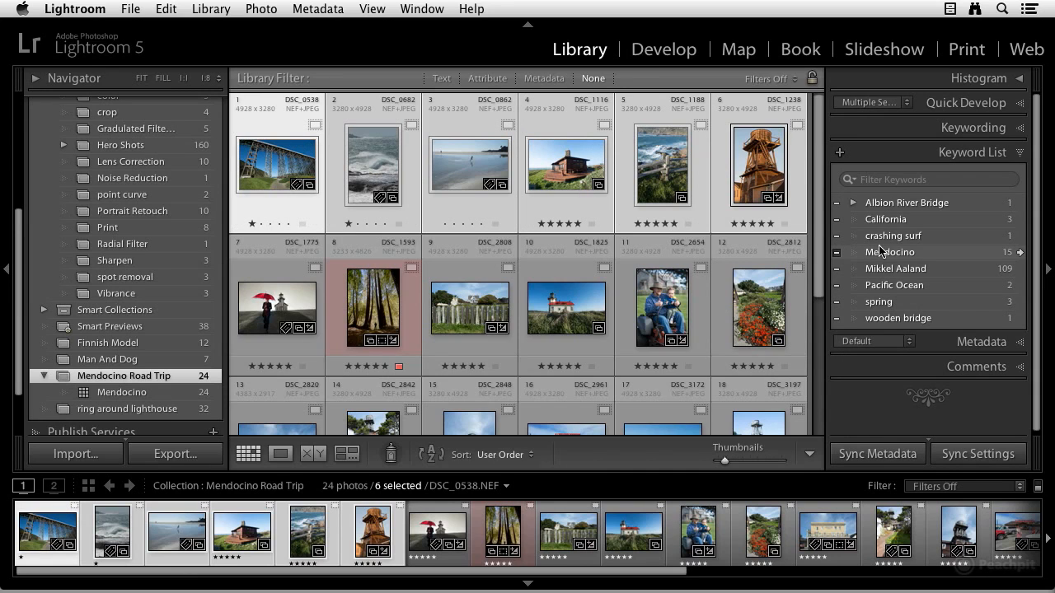
click(1022, 129)
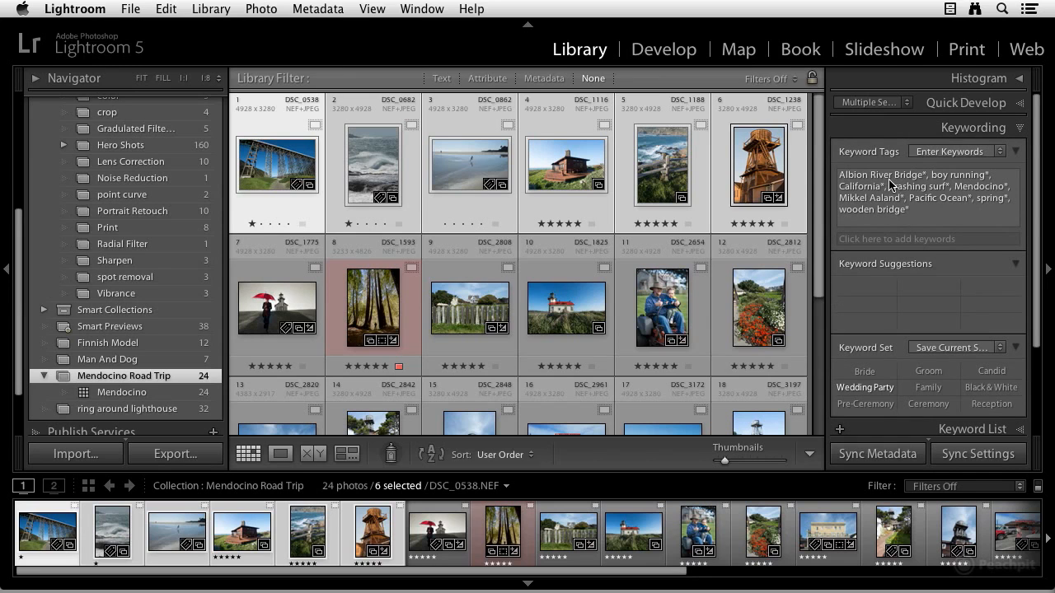
mouse_move(943, 183)
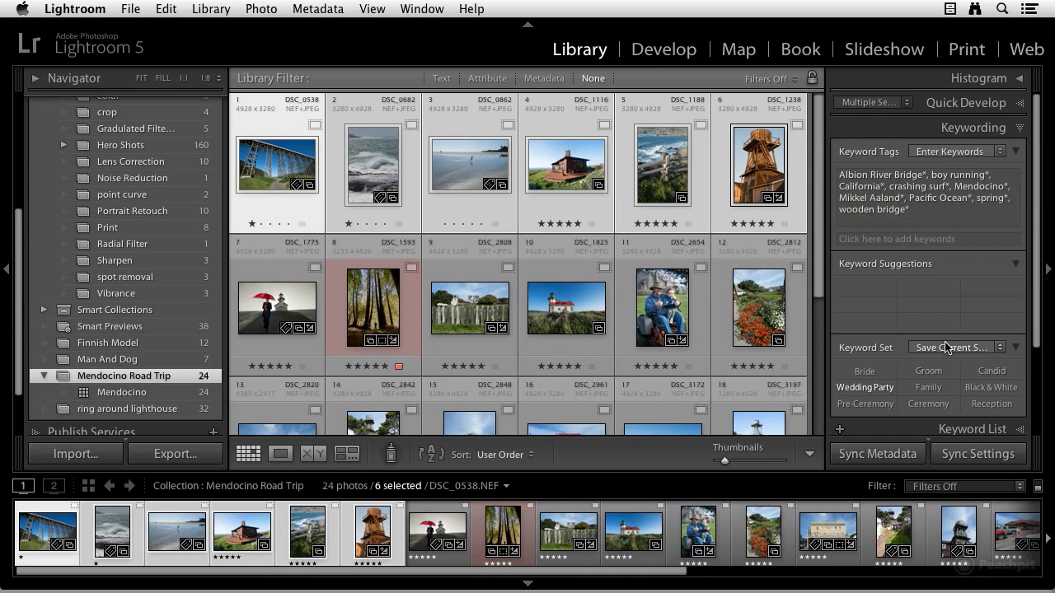
Switch the keyword set to Outdoor Photography and apply its Landscape keyword to the six selected photos
click(1005, 350)
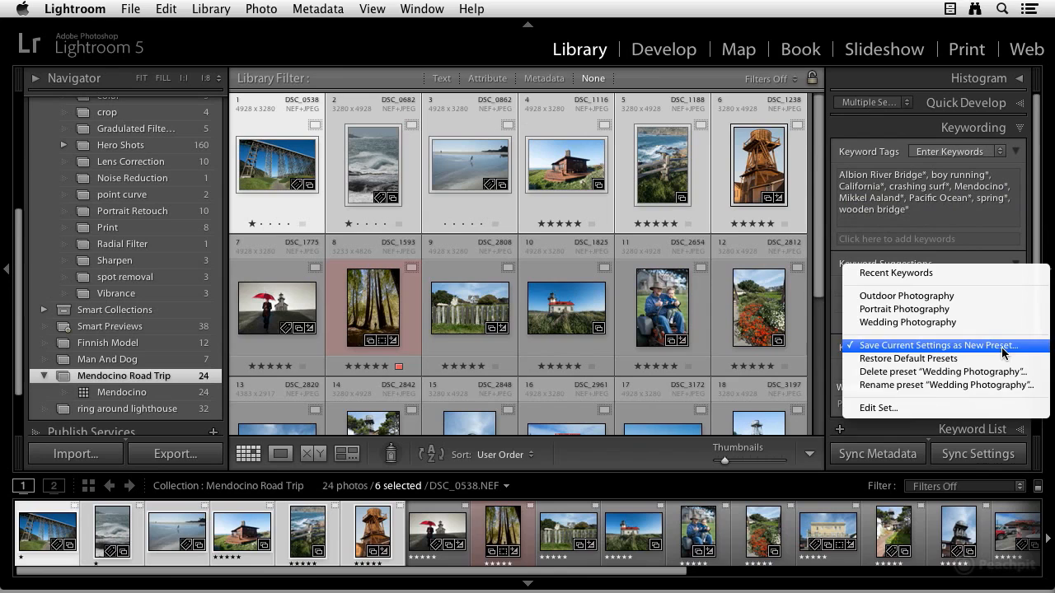
click(989, 296)
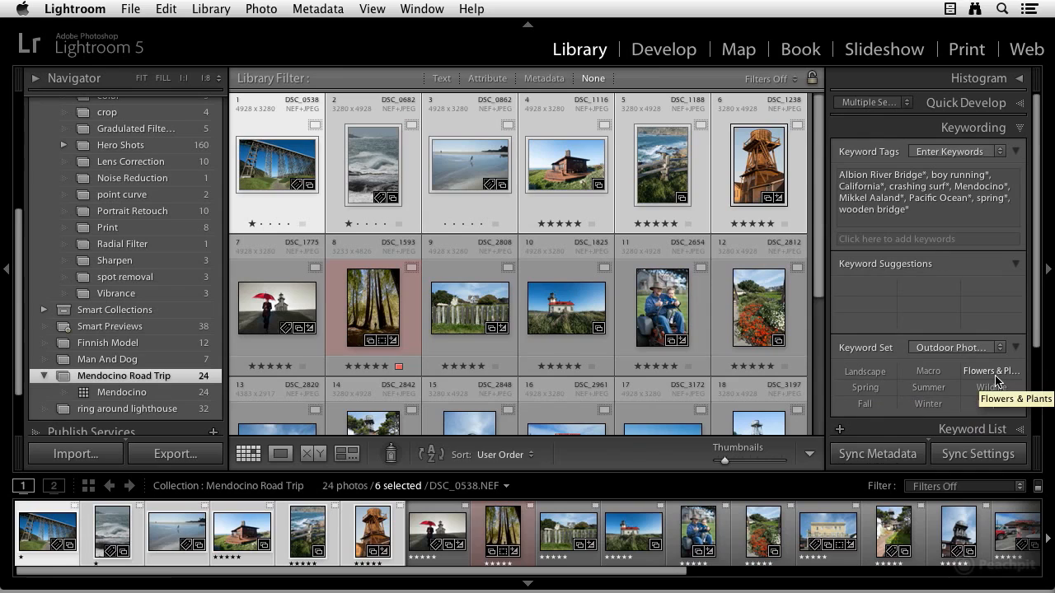
click(866, 372)
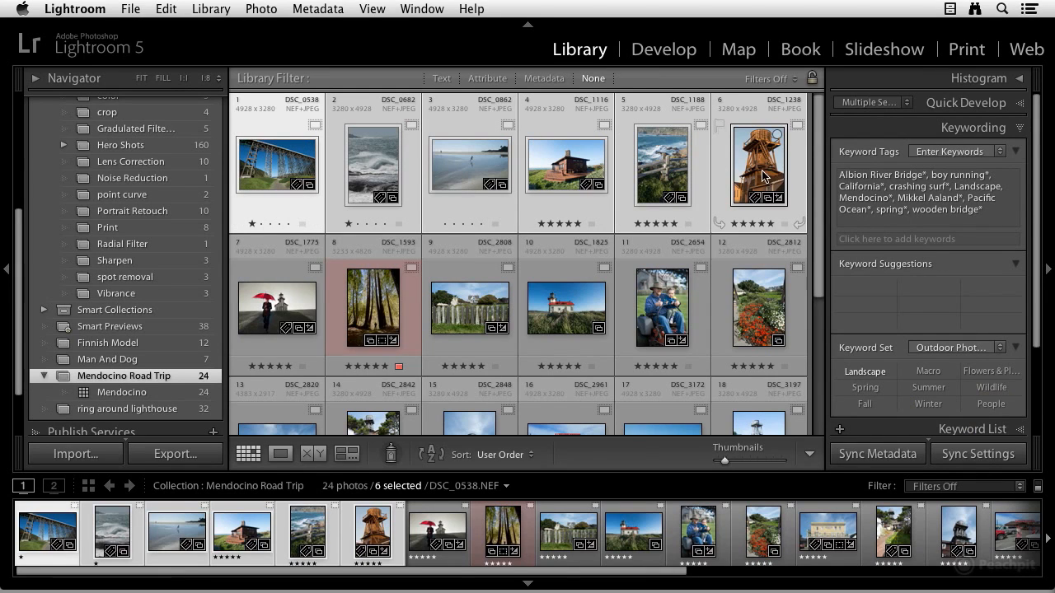
Start saving the metadata of the six selected photos to their files and cancel at the confirmation
mouse_move(1002, 192)
key(super+s)
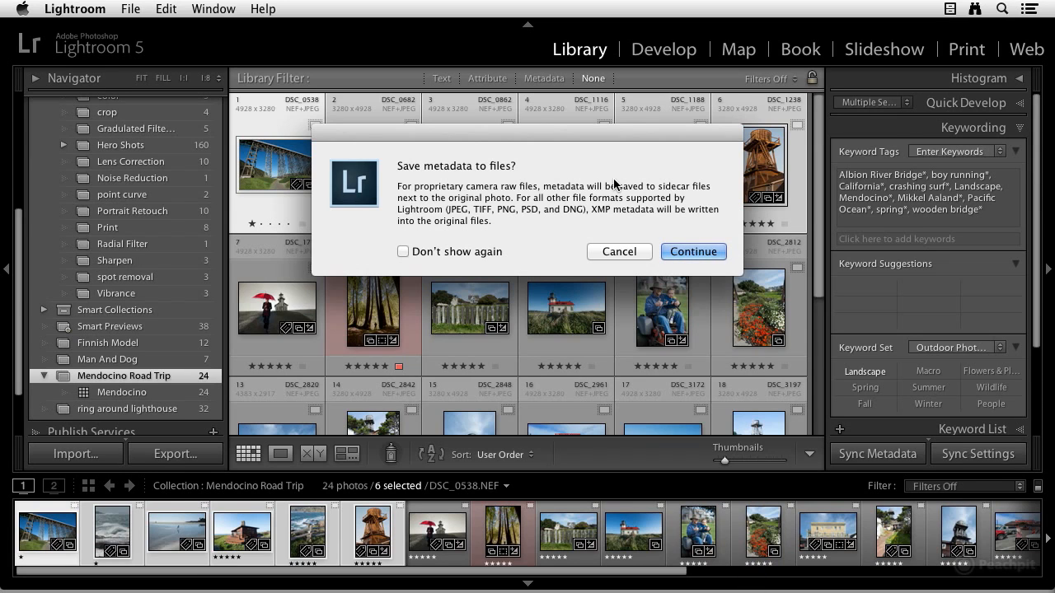
click(624, 252)
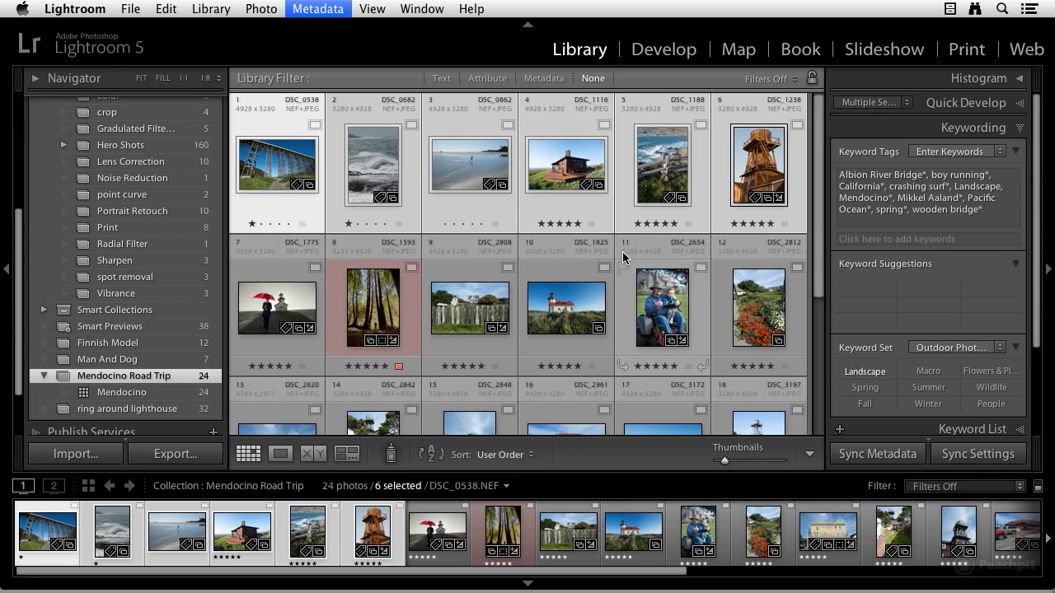